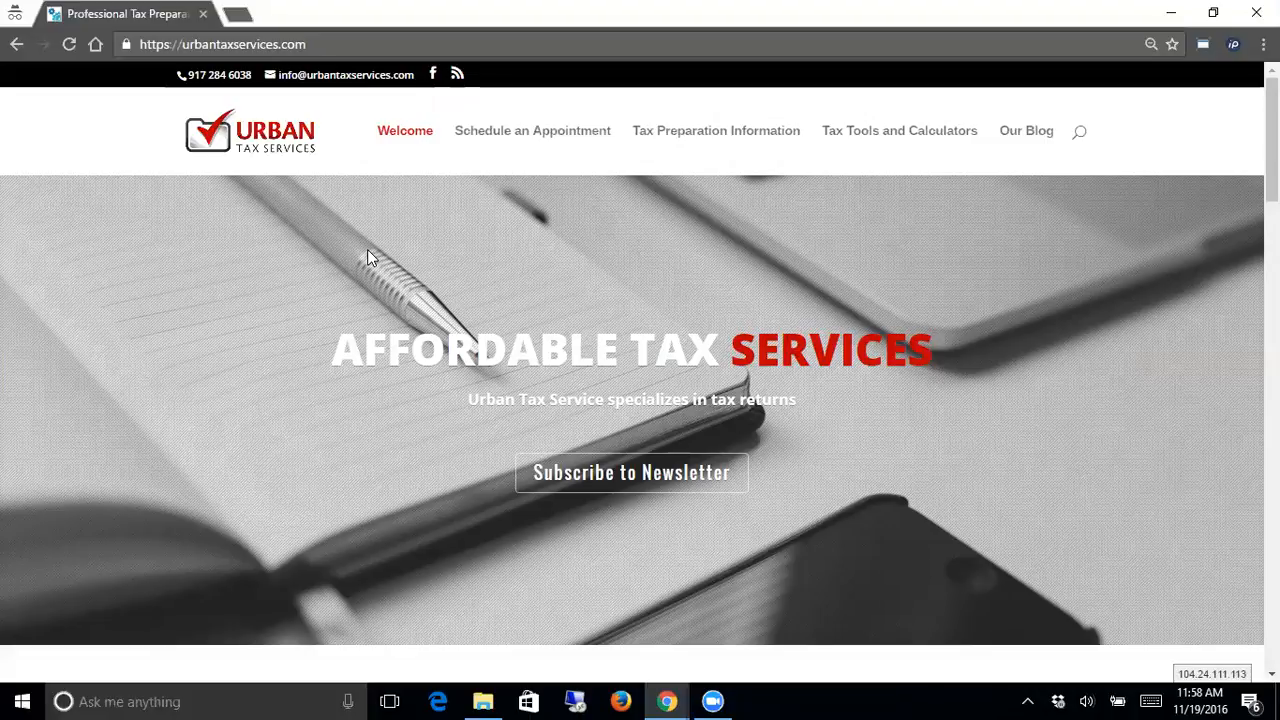
# Open the WordPress login page at urbantaxservices.com/wp-admin.
pyautogui.click(415, 44)
pyautogui.click(425, 44)
pyautogui.write('/')
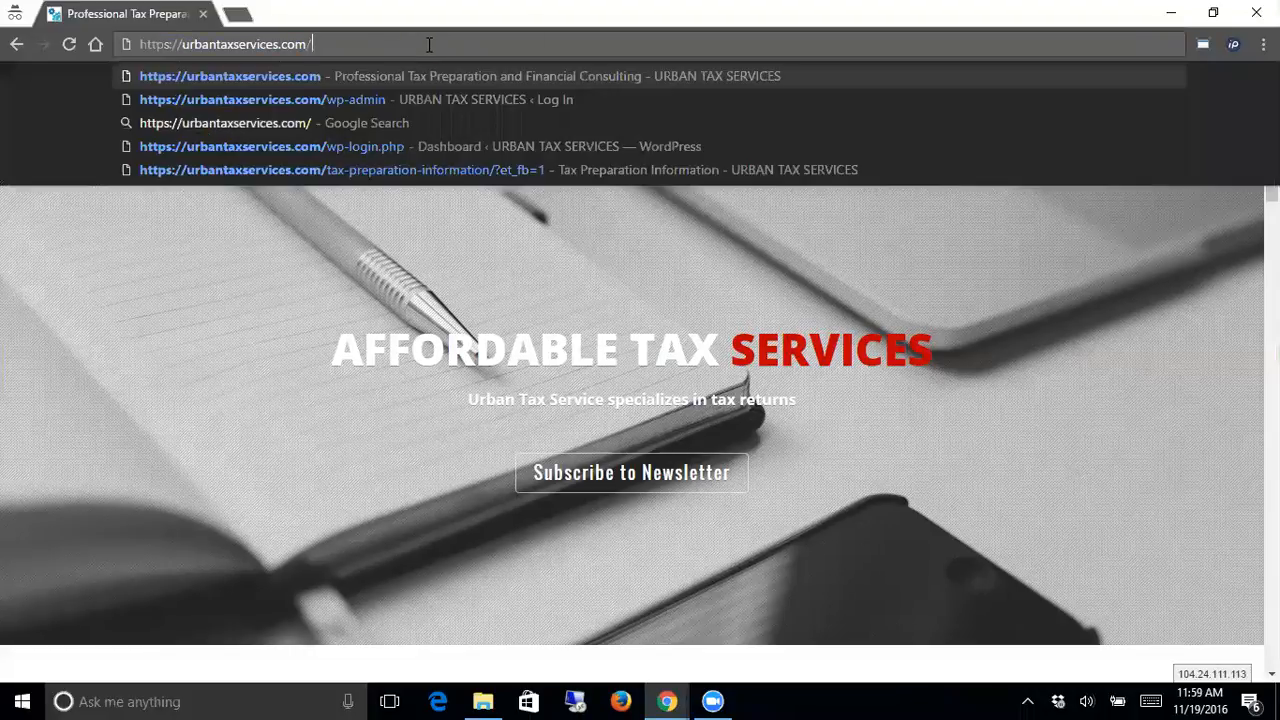
pyautogui.write('wp-admin')
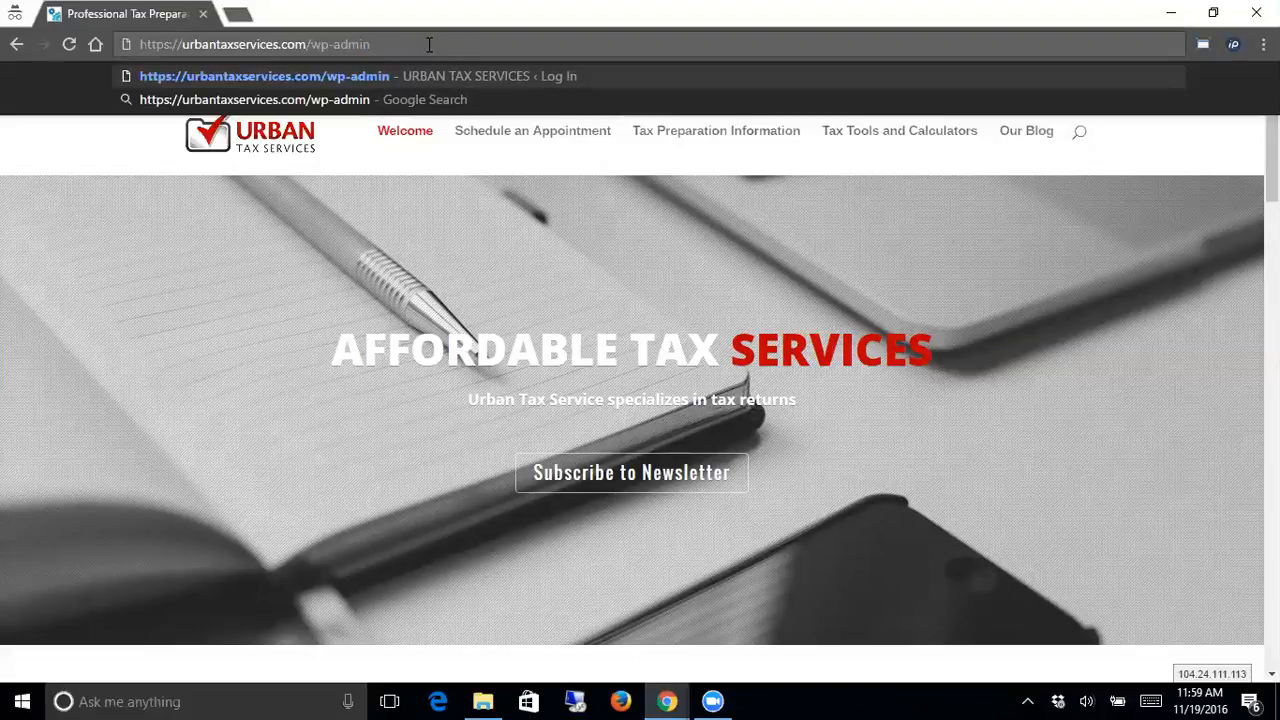
pyautogui.press('Return')
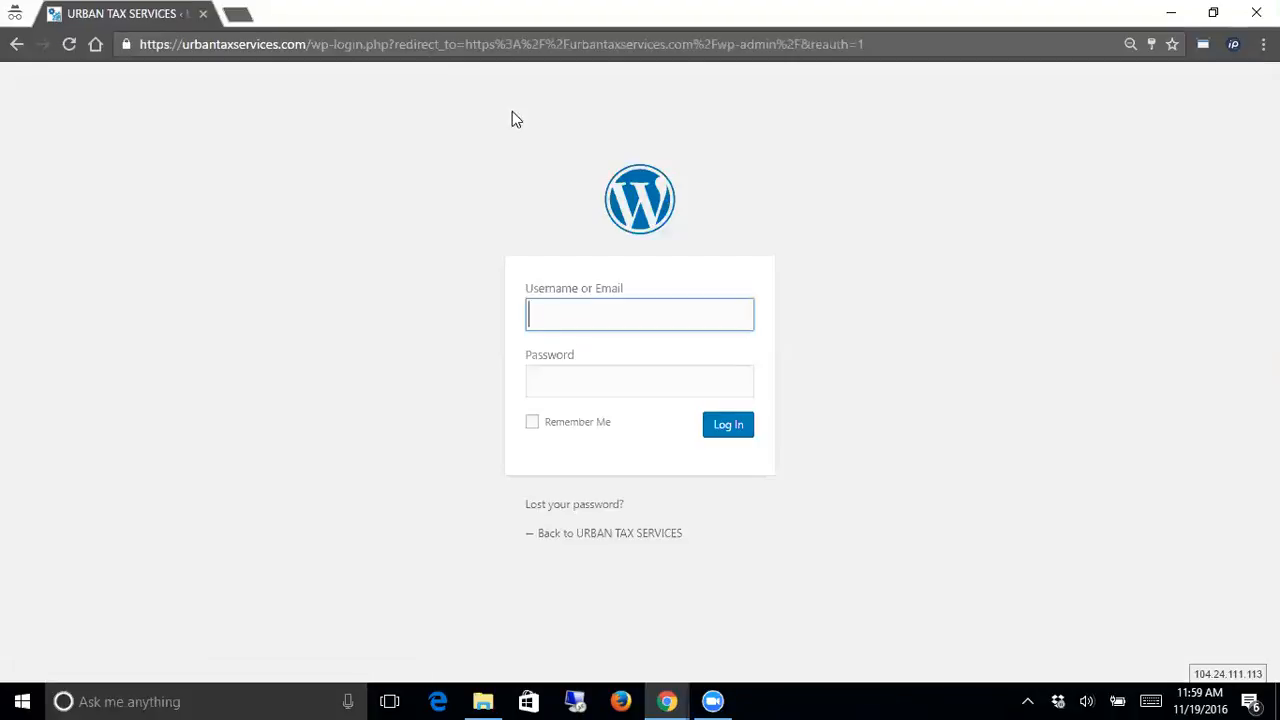
# Log in to the site's admin area with the saved administrator username and account password.
pyautogui.click(596, 305)
pyautogui.click(572, 342)
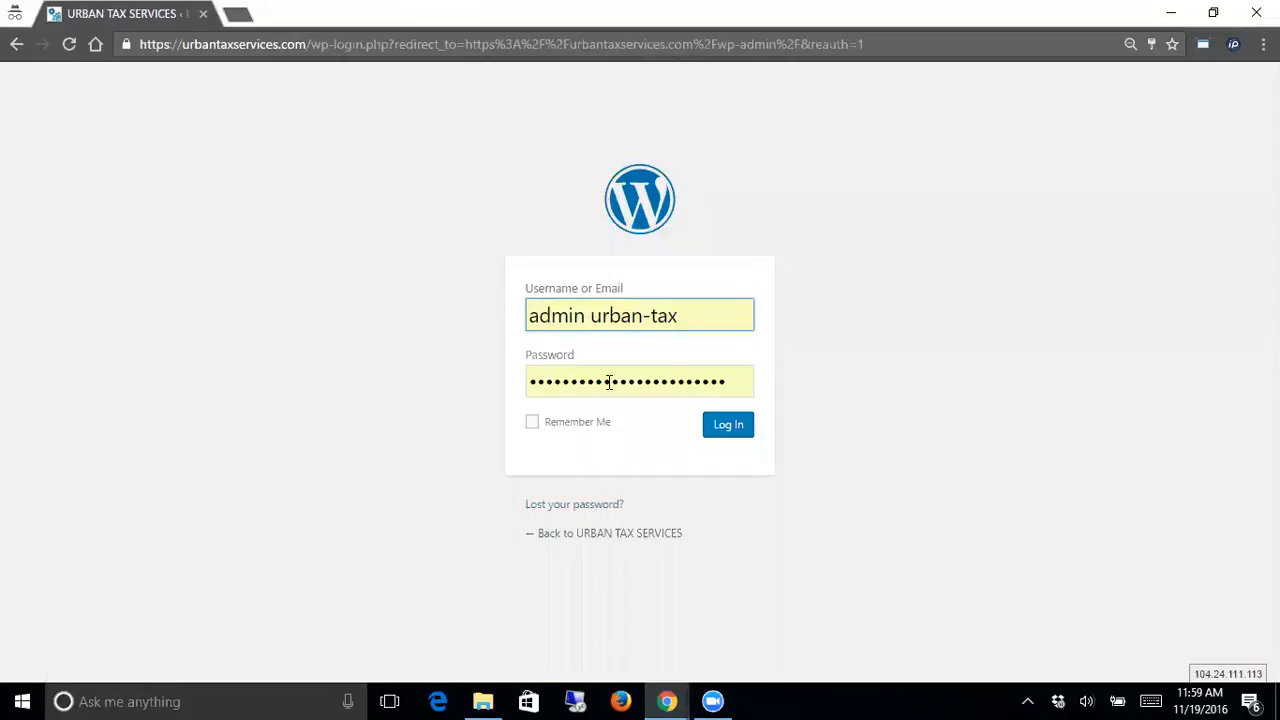
pyautogui.click(744, 435)
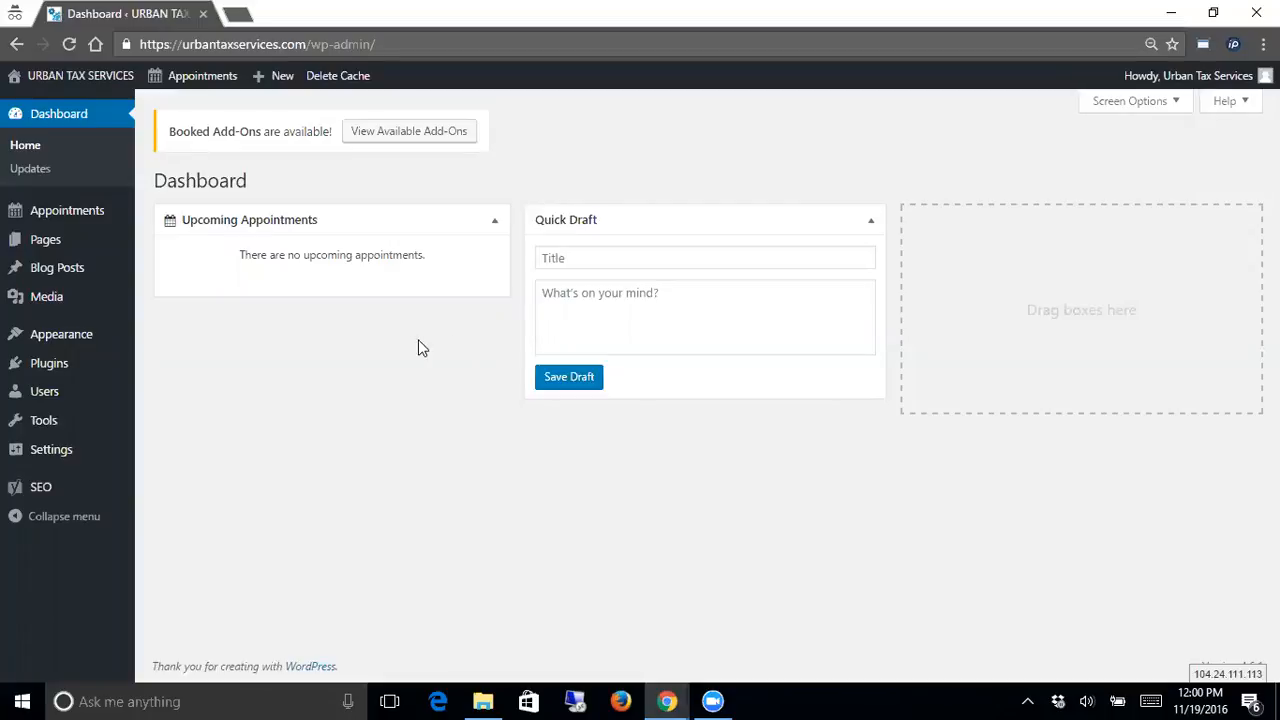
# Visit the site's home page from the dashboard and enable the Visual Builder on it.
pyautogui.moveTo(94, 84)
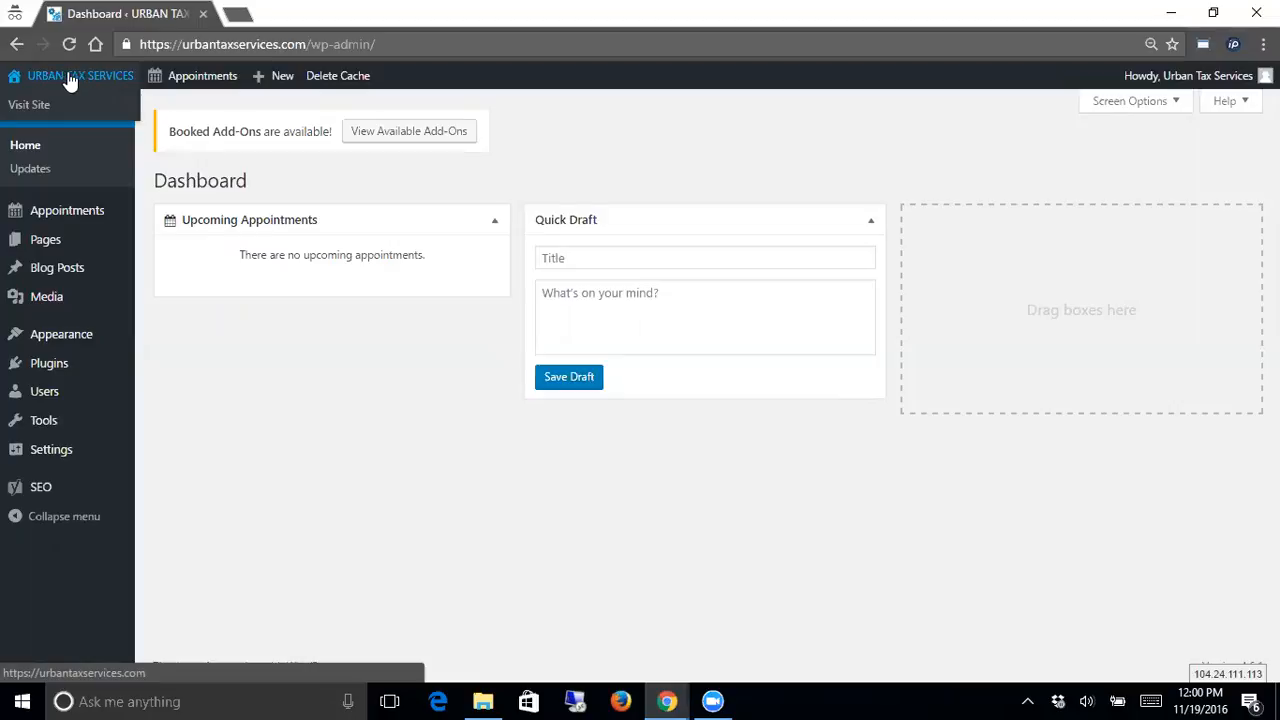
pyautogui.click(70, 80)
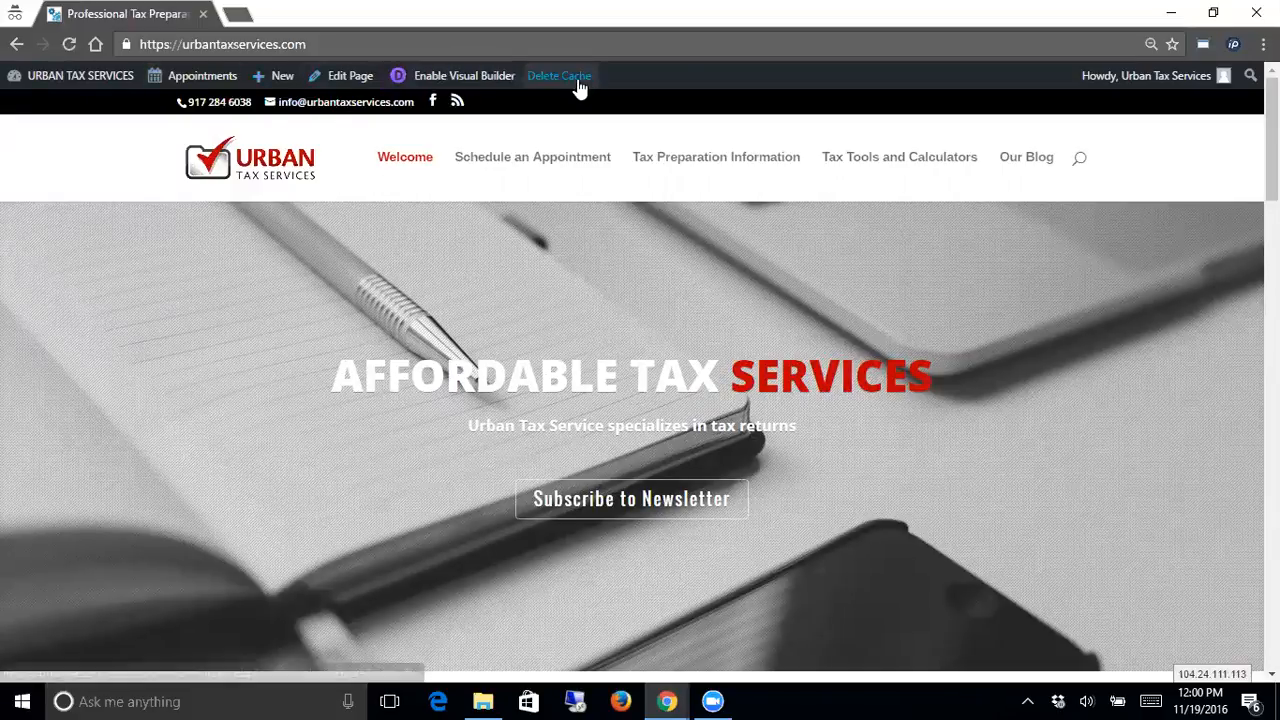
pyautogui.click(472, 86)
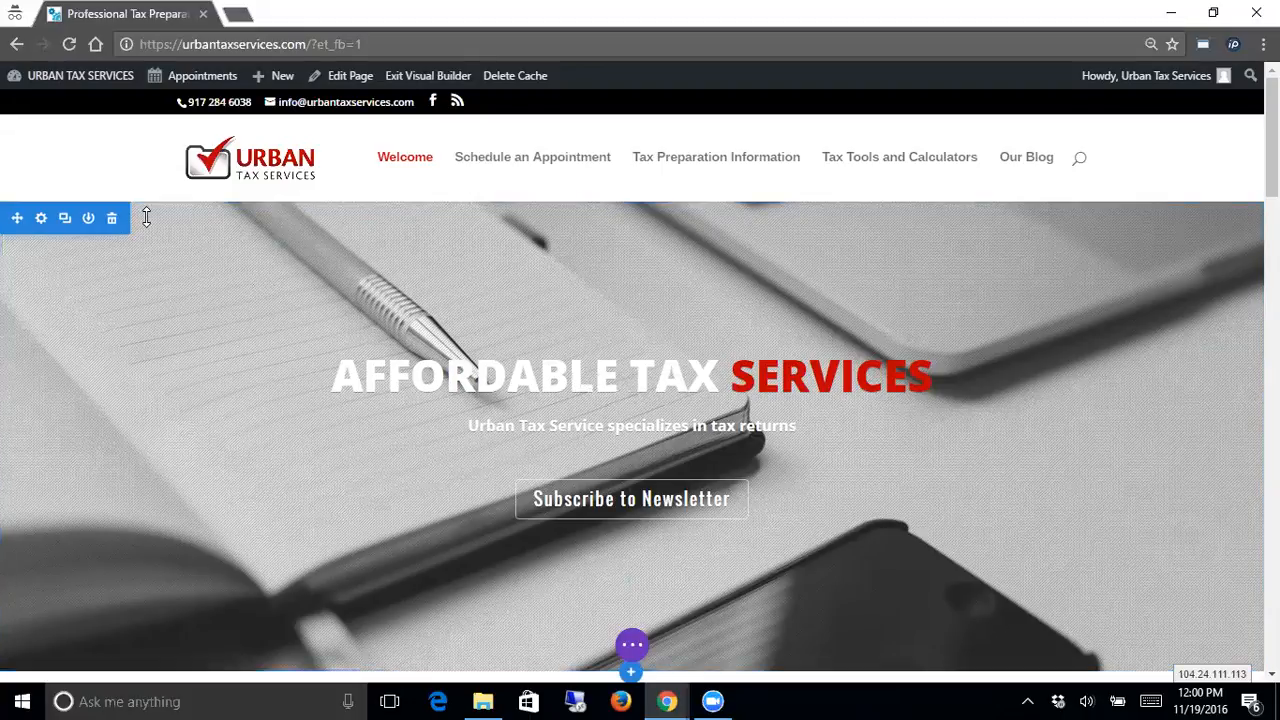
# Examine the section, row and module controls on the home page, from the hero banner to the Tax Returns blurb.
pyautogui.scroll(-5, 230, 363)
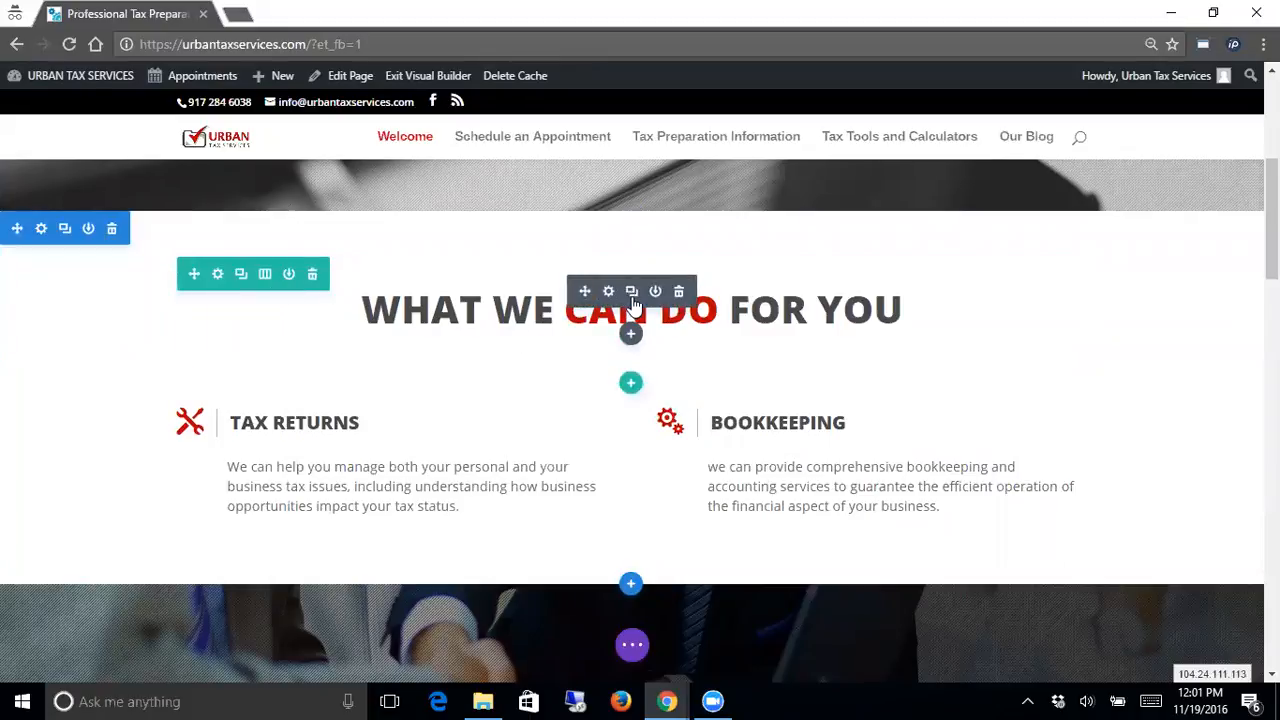
pyautogui.scroll(5, 477, 315)
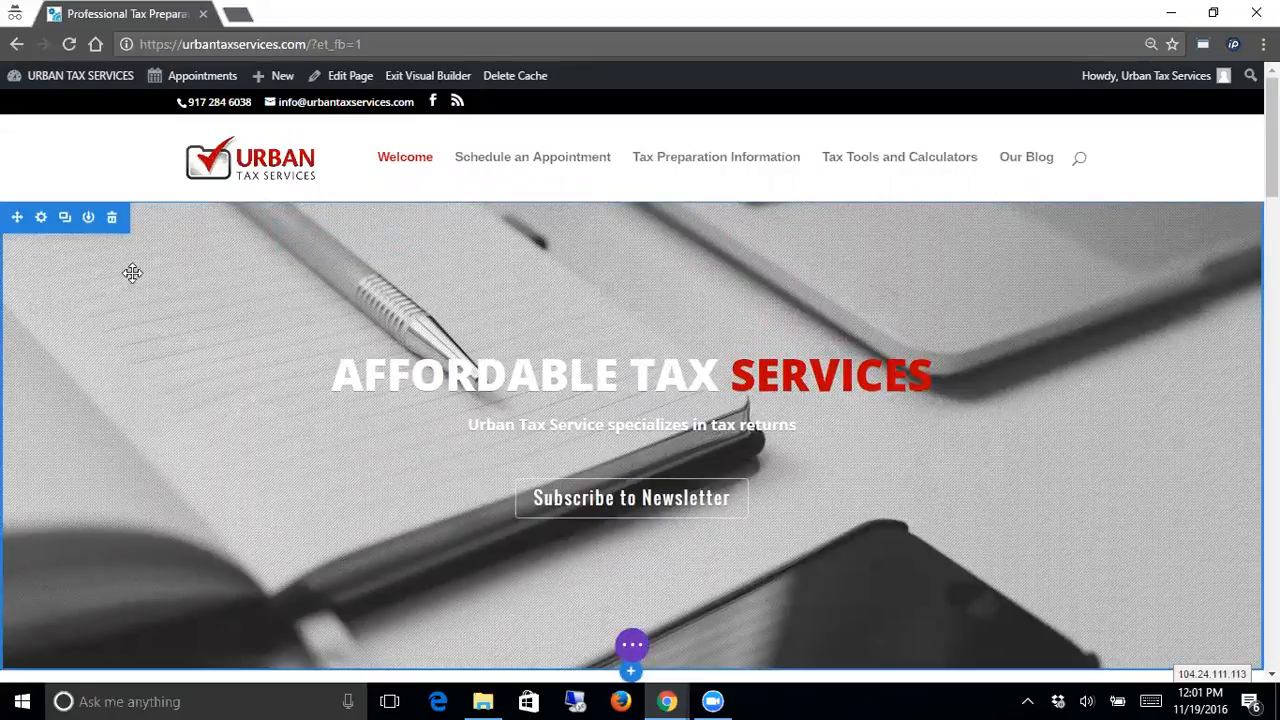
pyautogui.scroll(-10, 76, 295)
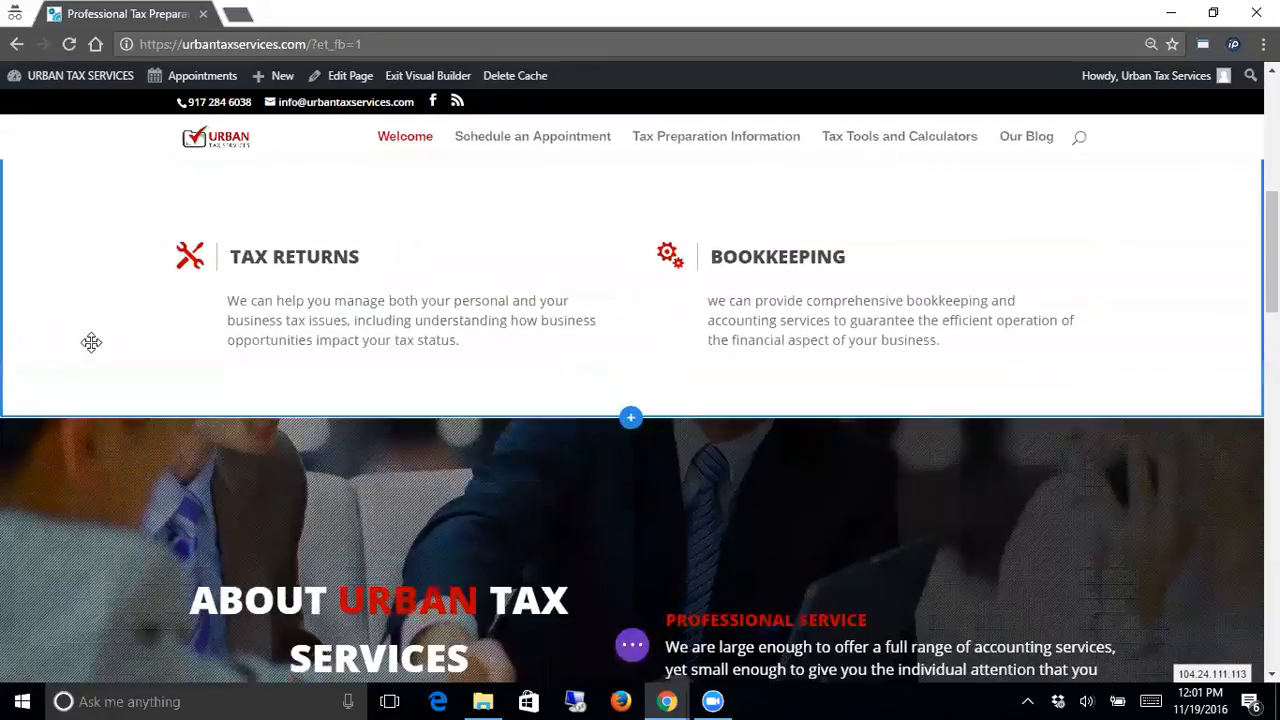
pyautogui.scroll(5, 149, 369)
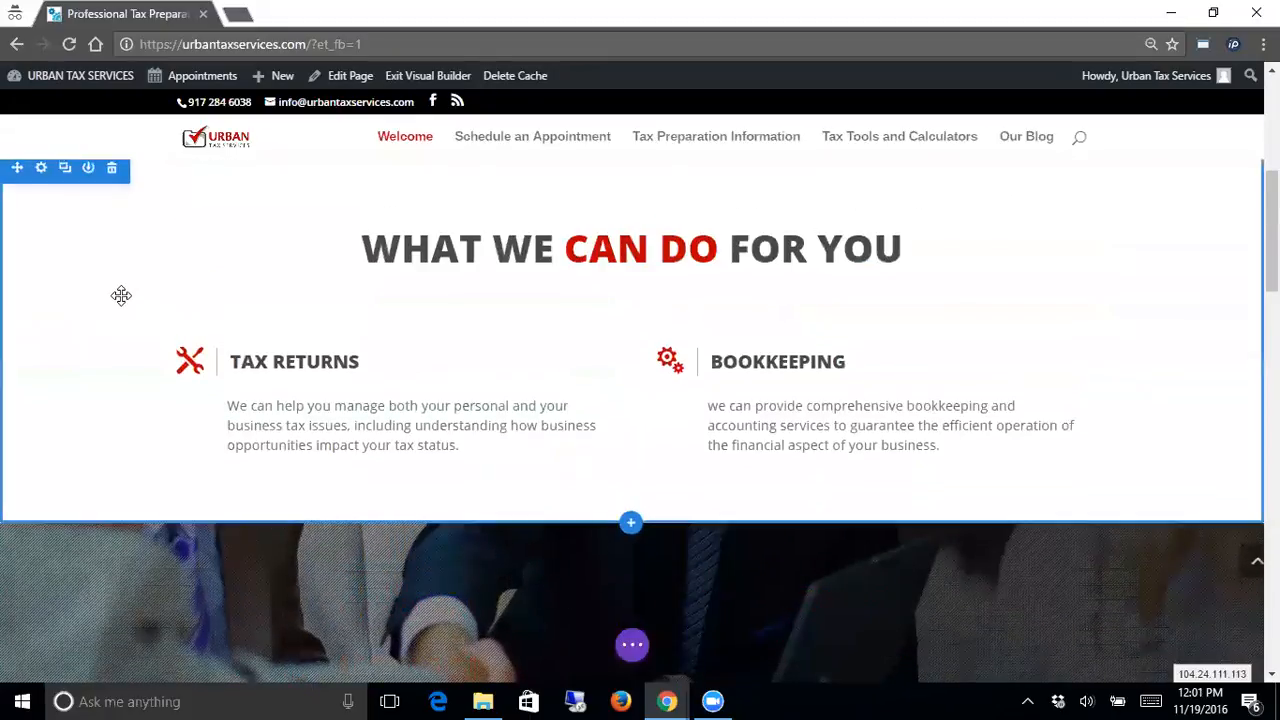
pyautogui.scroll(-1, 323, 484)
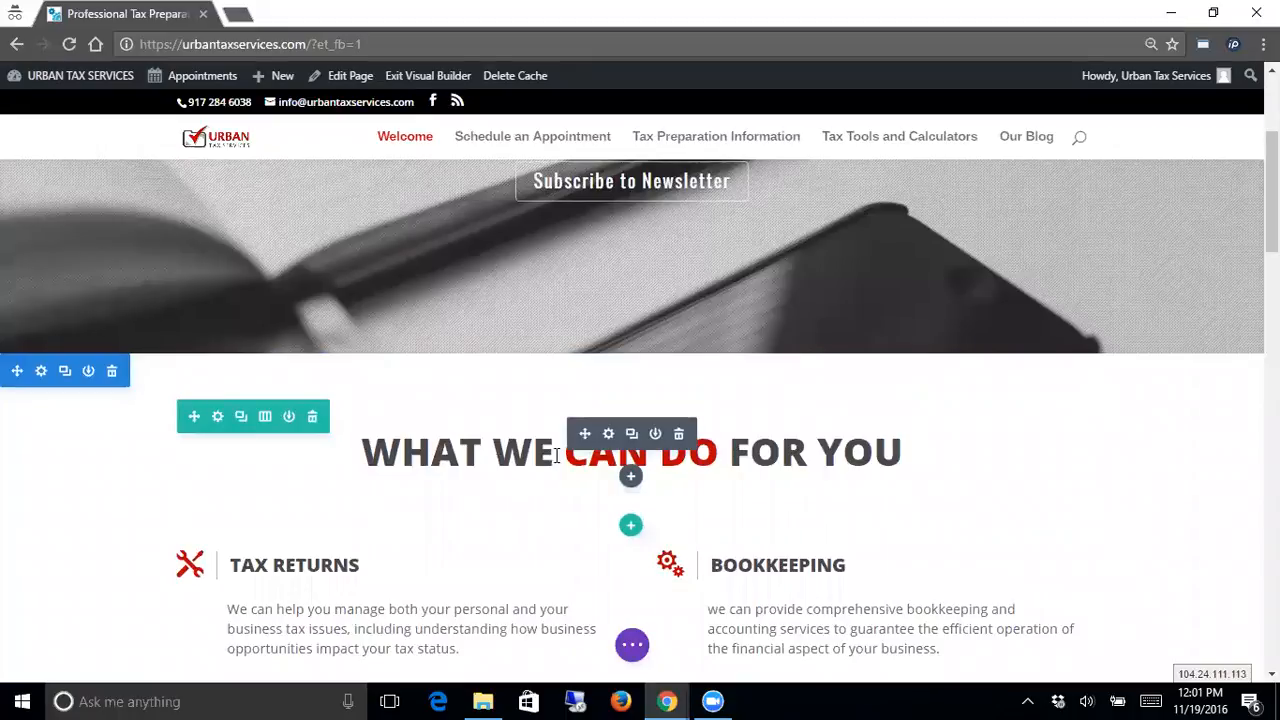
pyautogui.scroll(-2, 480, 466)
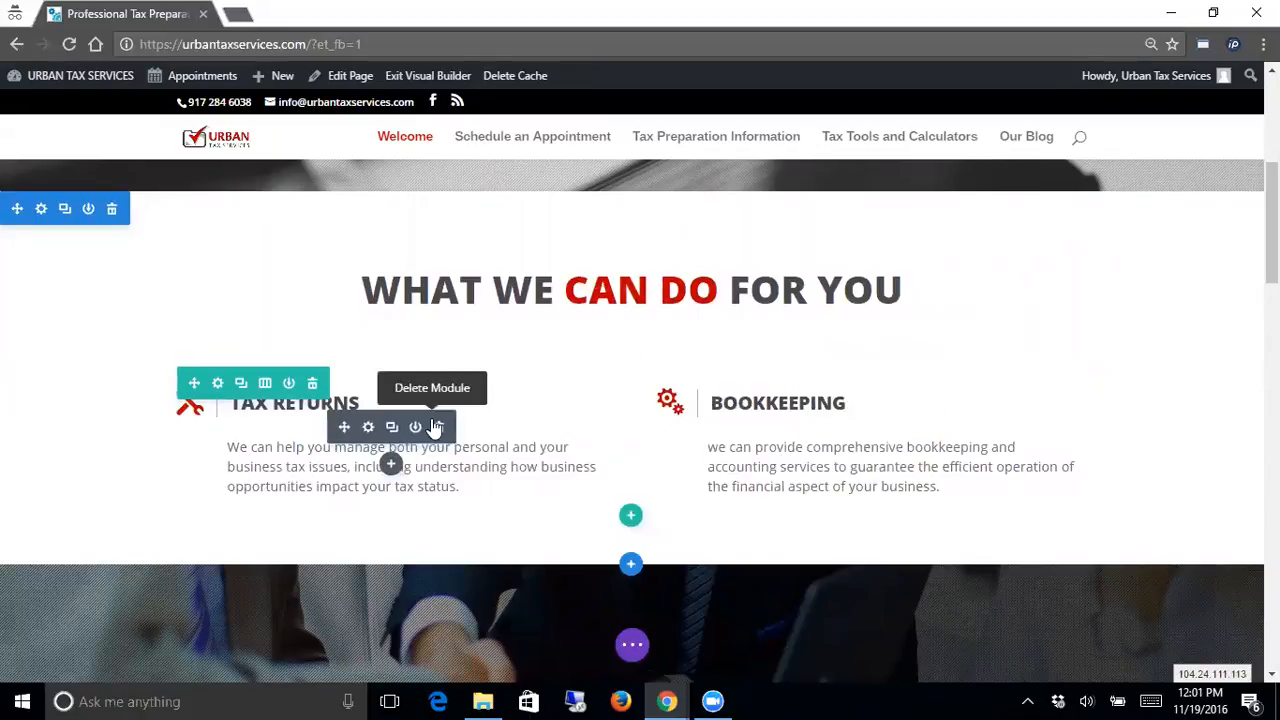
# Examine the modules that can be inserted below the Tax Returns blurb, and close the list without adding one.
pyautogui.click(391, 469)
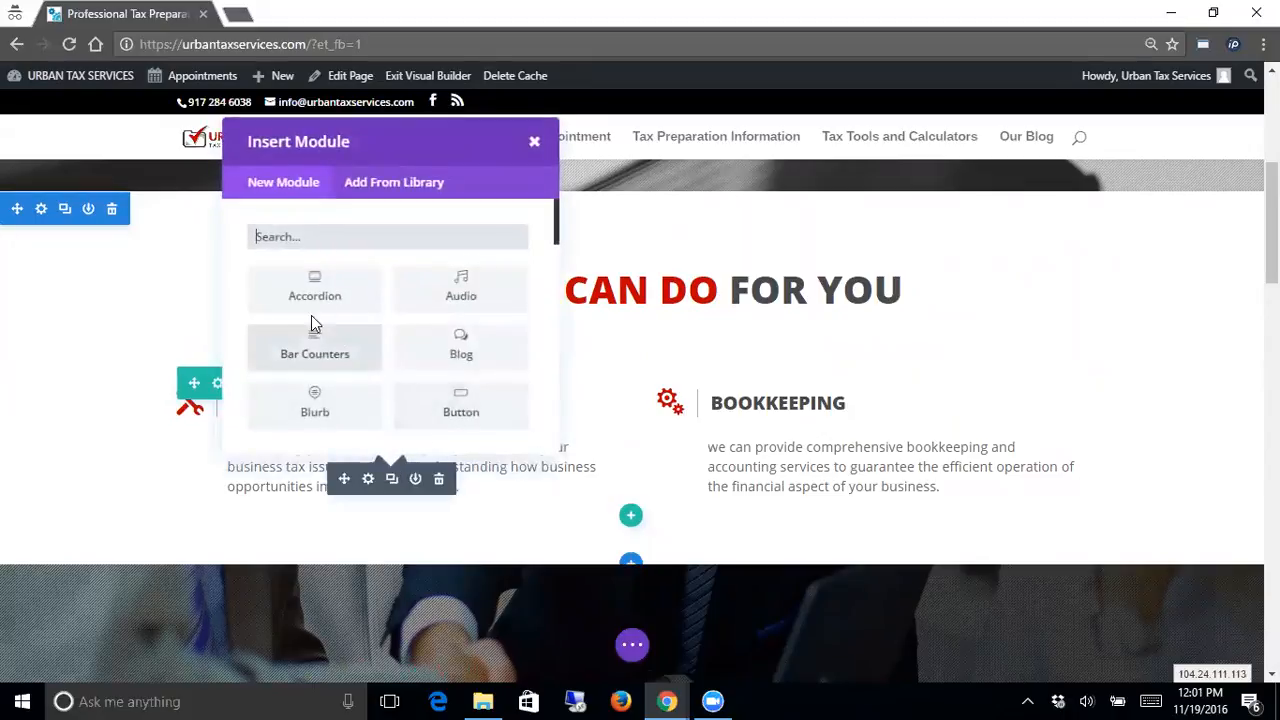
pyautogui.scroll(-3, 410, 300)
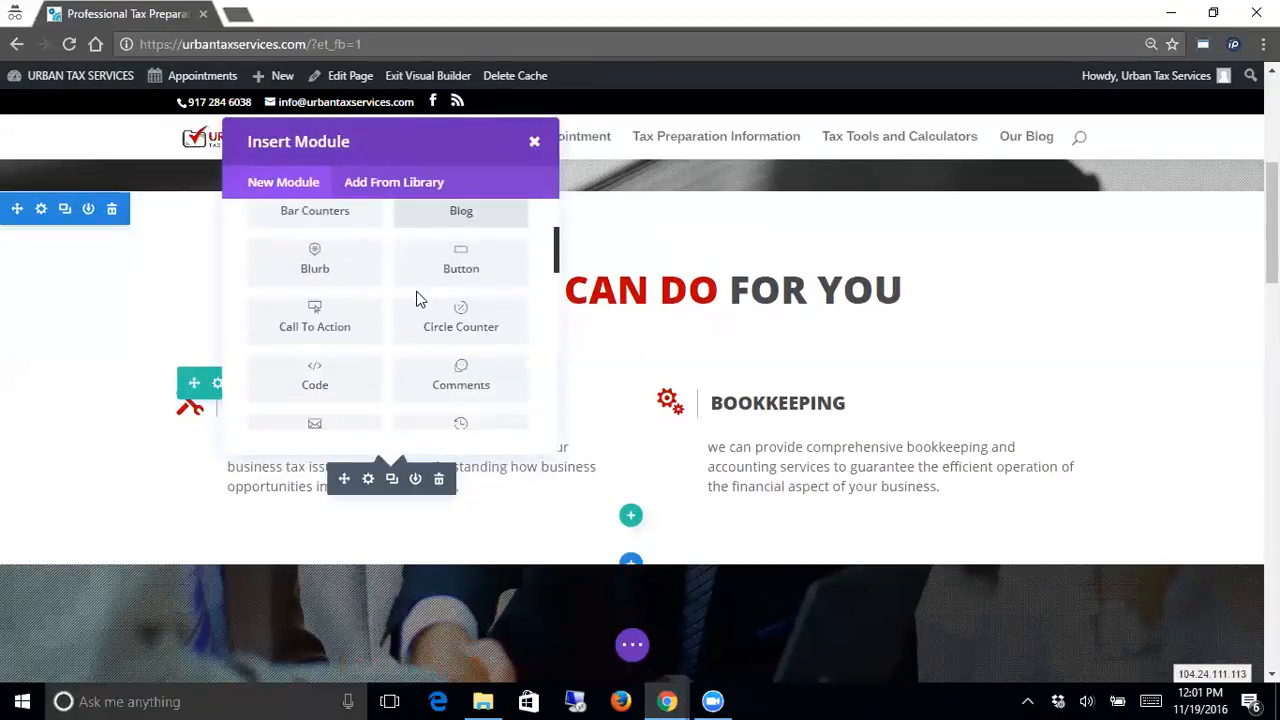
pyautogui.scroll(-1, 420, 303)
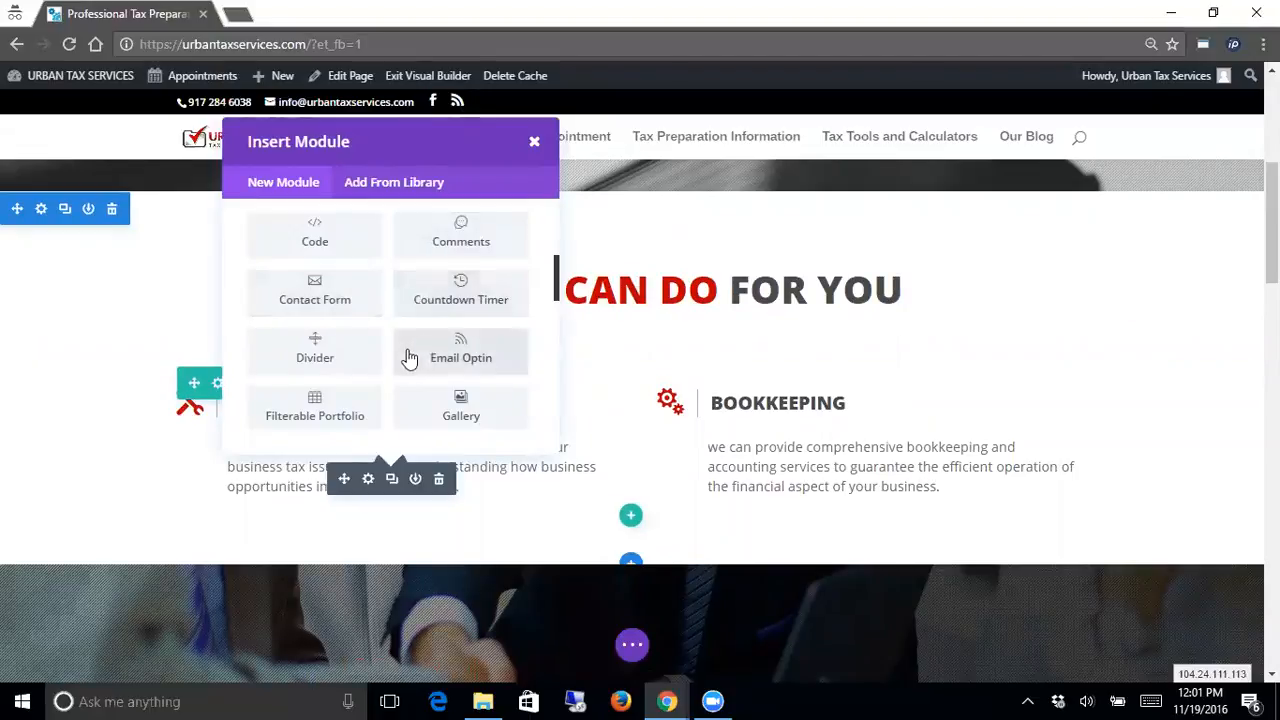
pyautogui.scroll(-3, 450, 362)
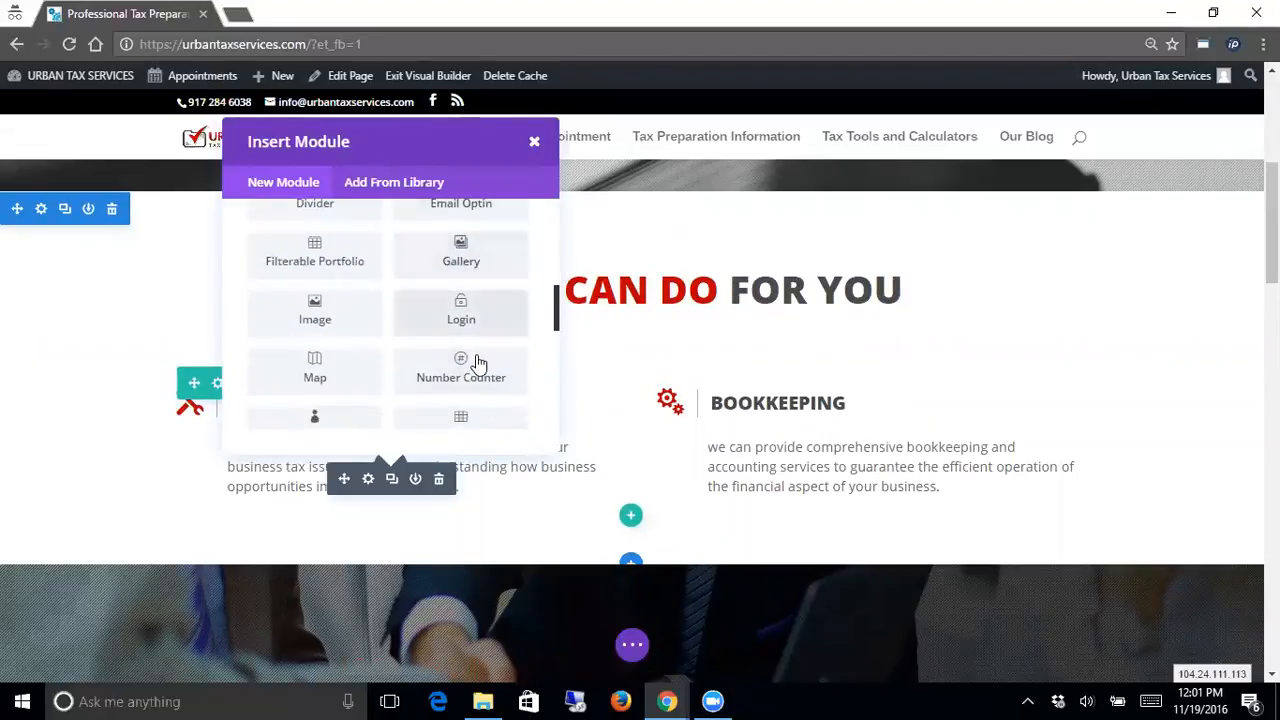
pyautogui.click(535, 142)
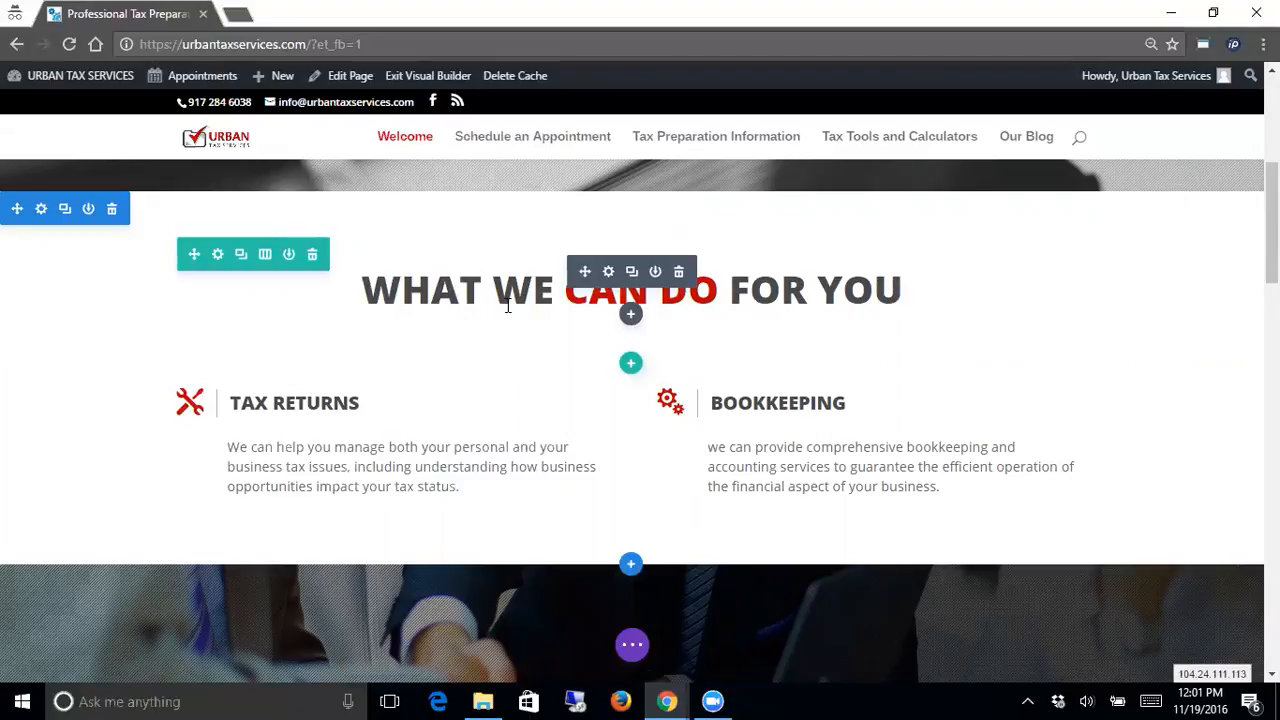
pyautogui.scroll(5, 509, 308)
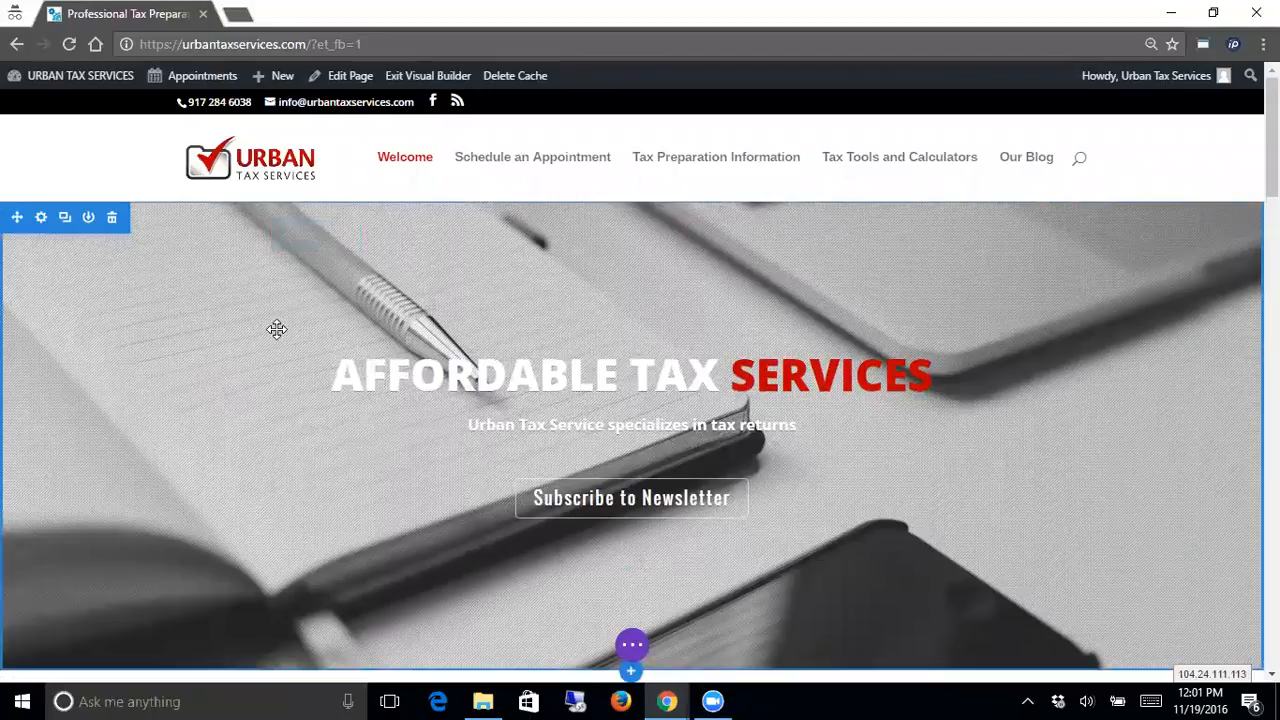
pyautogui.scroll(-6, 186, 366)
pyautogui.scroll(-2, 204, 376)
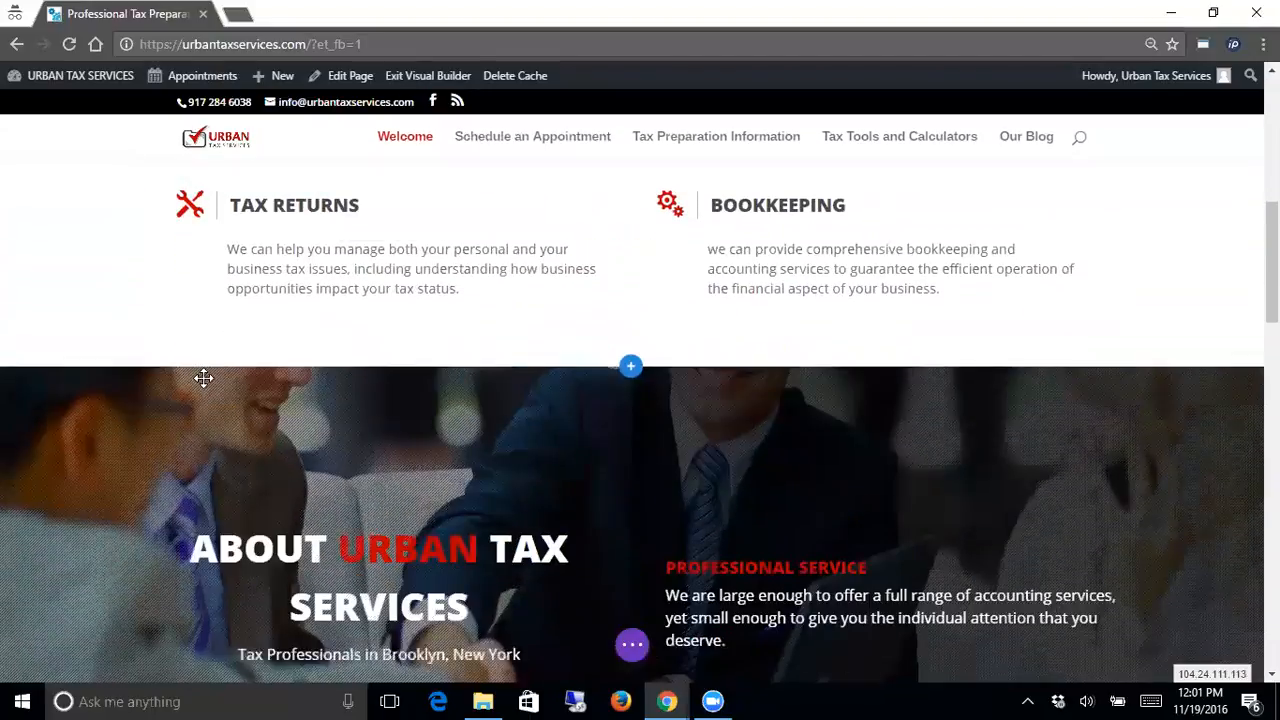
pyautogui.scroll(8, 291, 369)
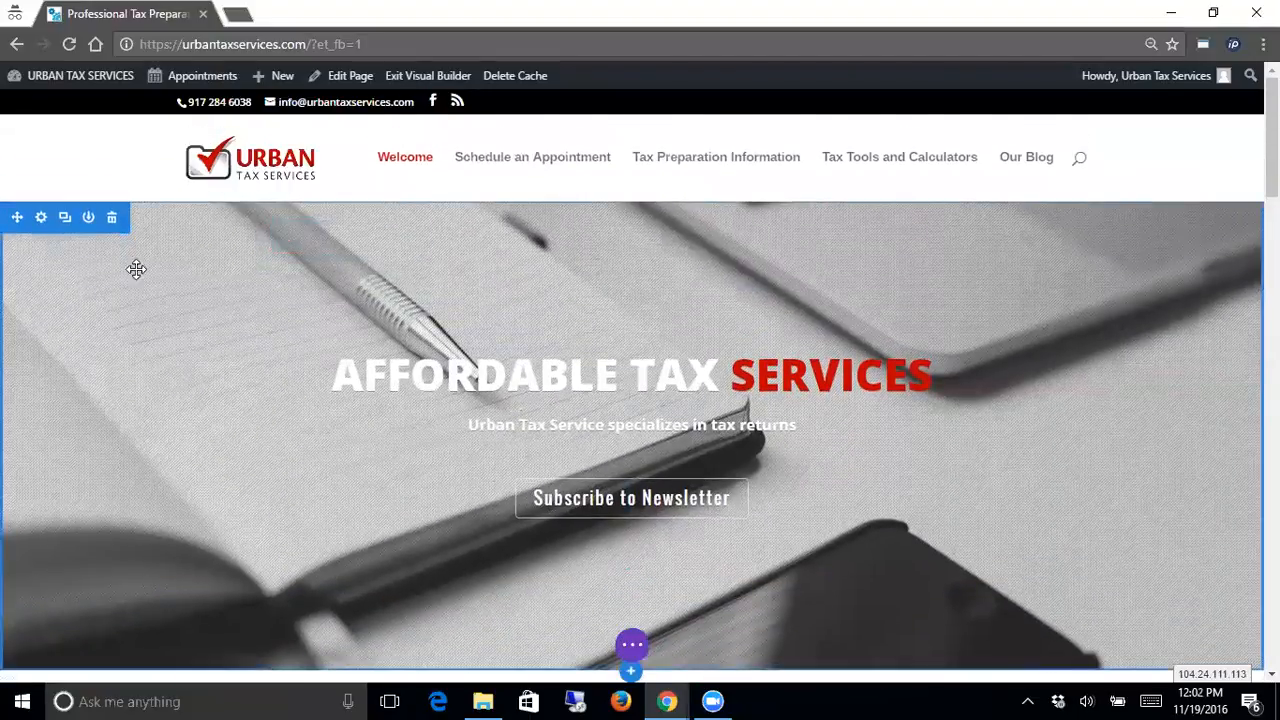
pyautogui.doubleClick(70, 267)
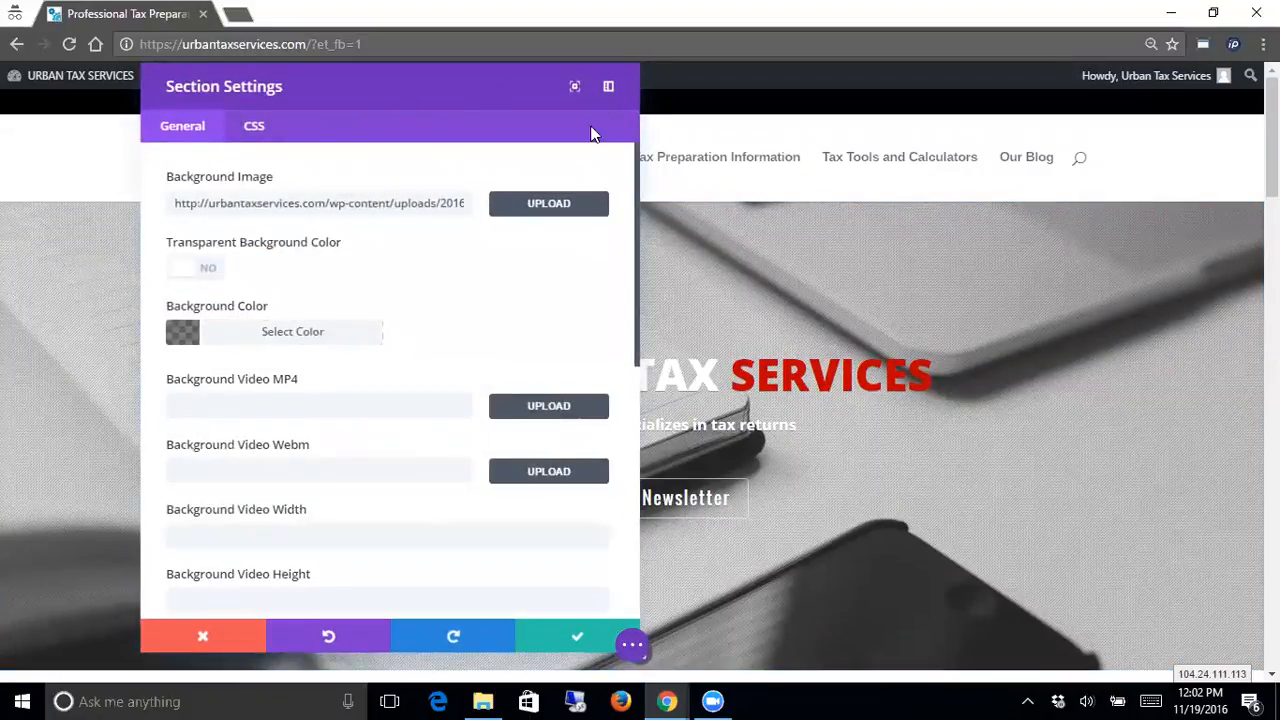
pyautogui.click(214, 641)
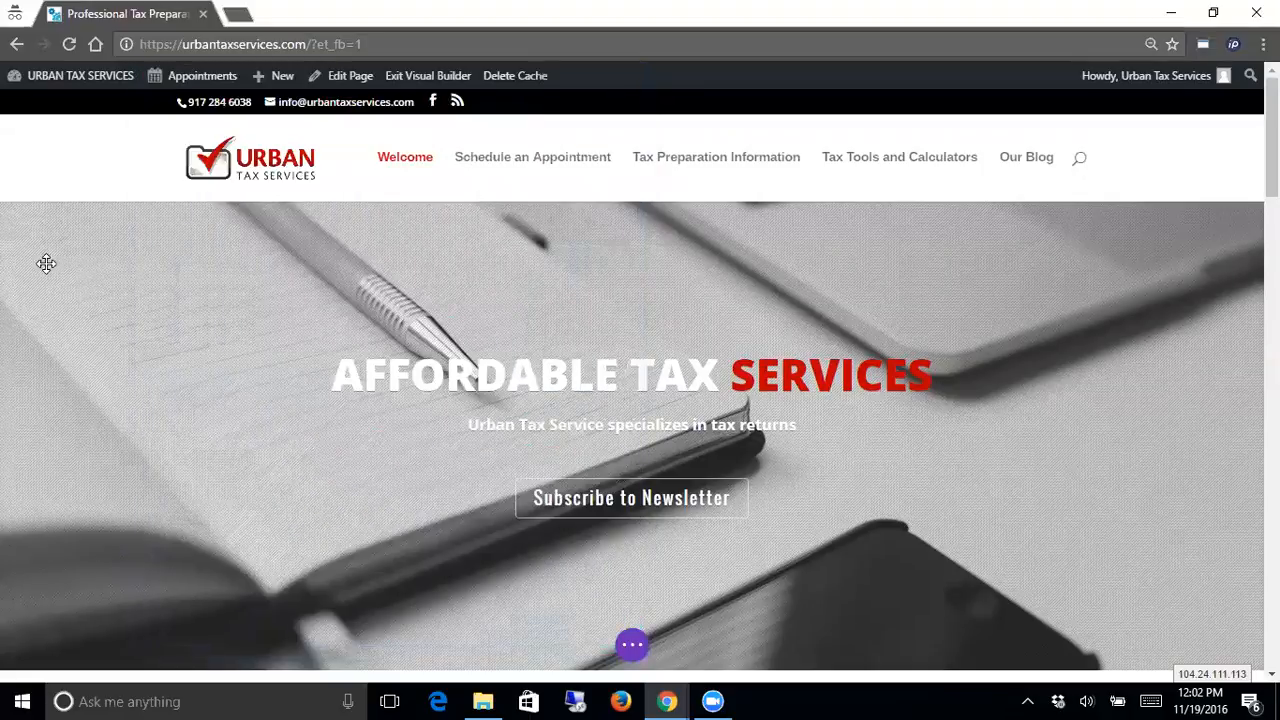
# Open the settings of the Affordable Tax Services hero section and dock the settings window beside the page preview.
pyautogui.moveTo(16, 236)
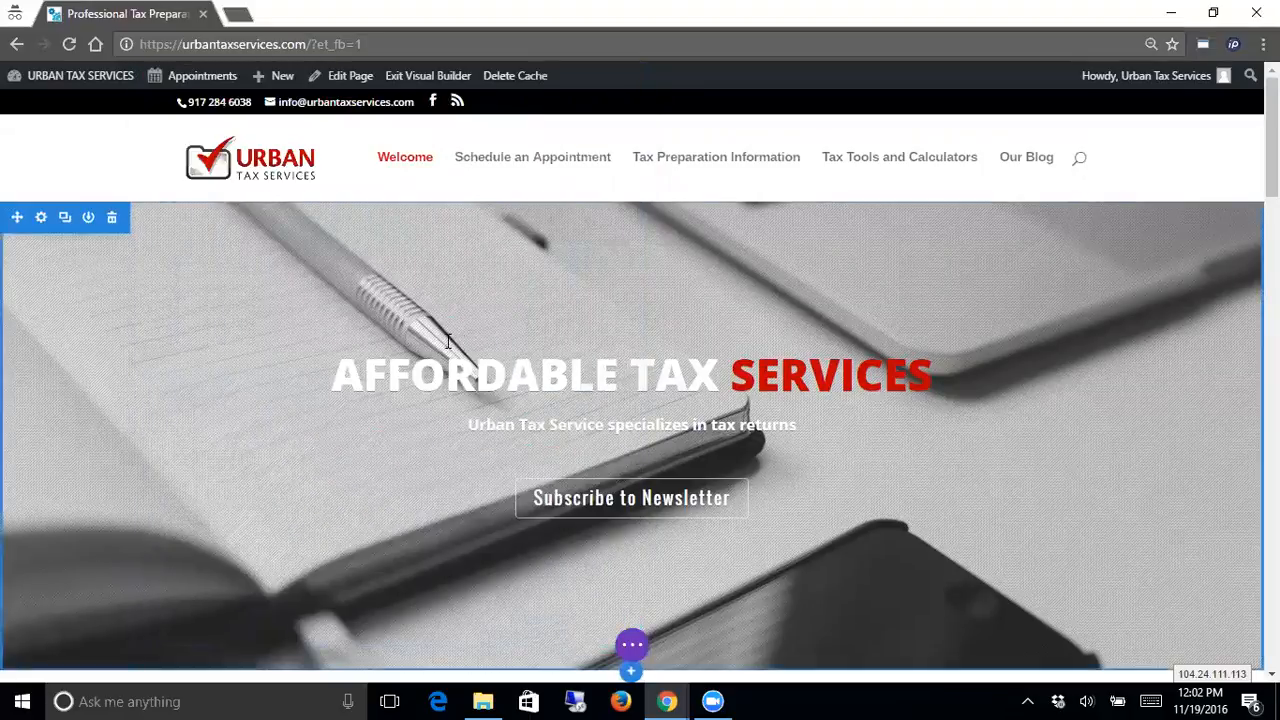
pyautogui.doubleClick(50, 266)
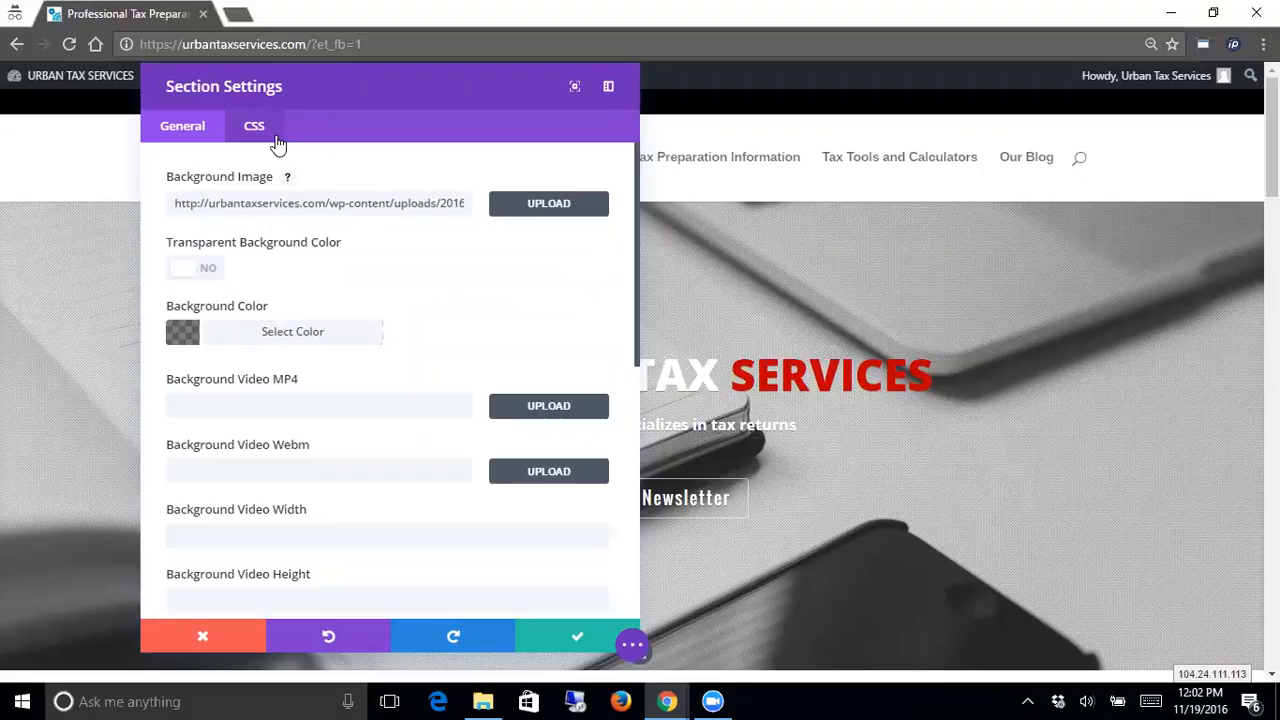
pyautogui.moveTo(441, 84); pyautogui.dragTo(908, 90)
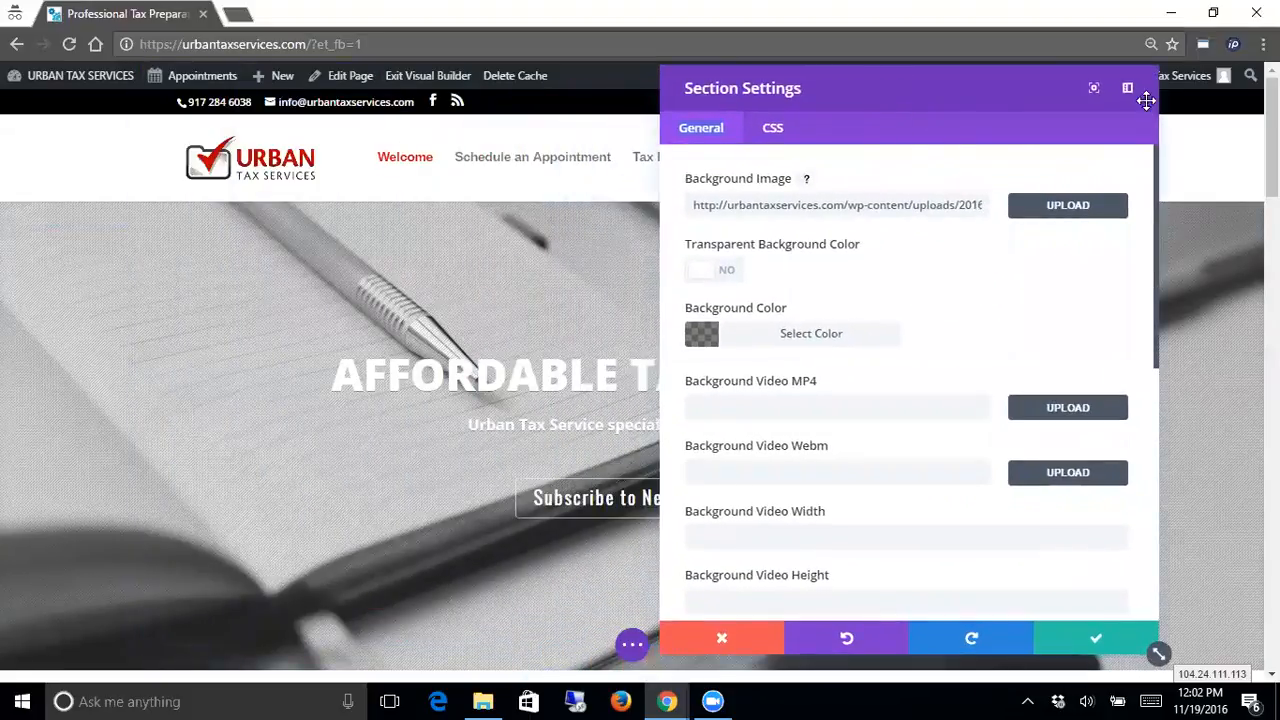
pyautogui.click(1095, 92)
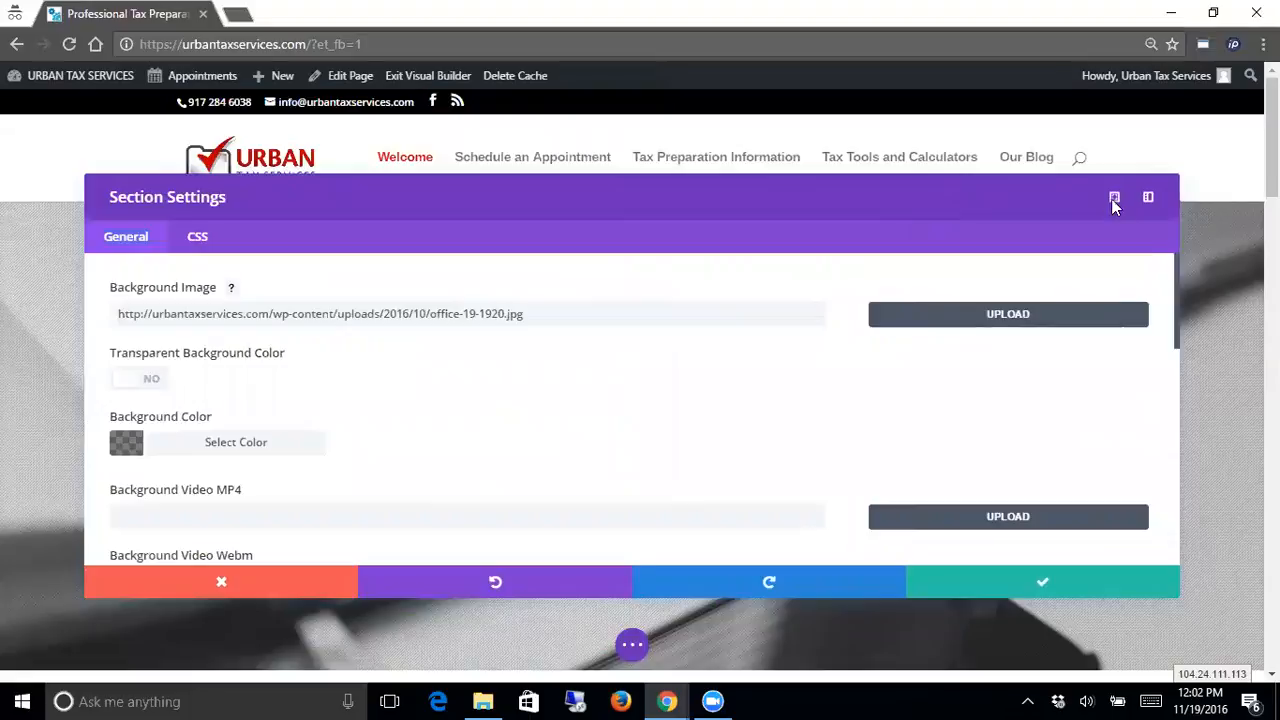
pyautogui.click(1114, 199)
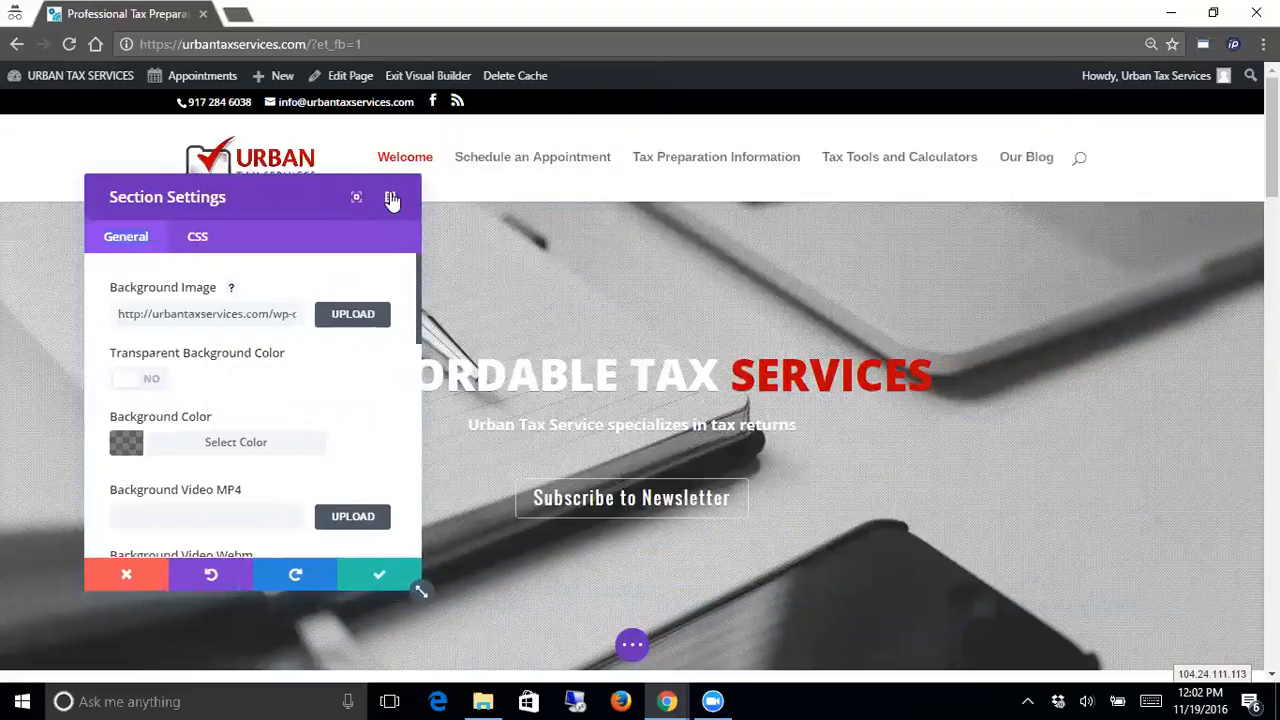
pyautogui.click(392, 199)
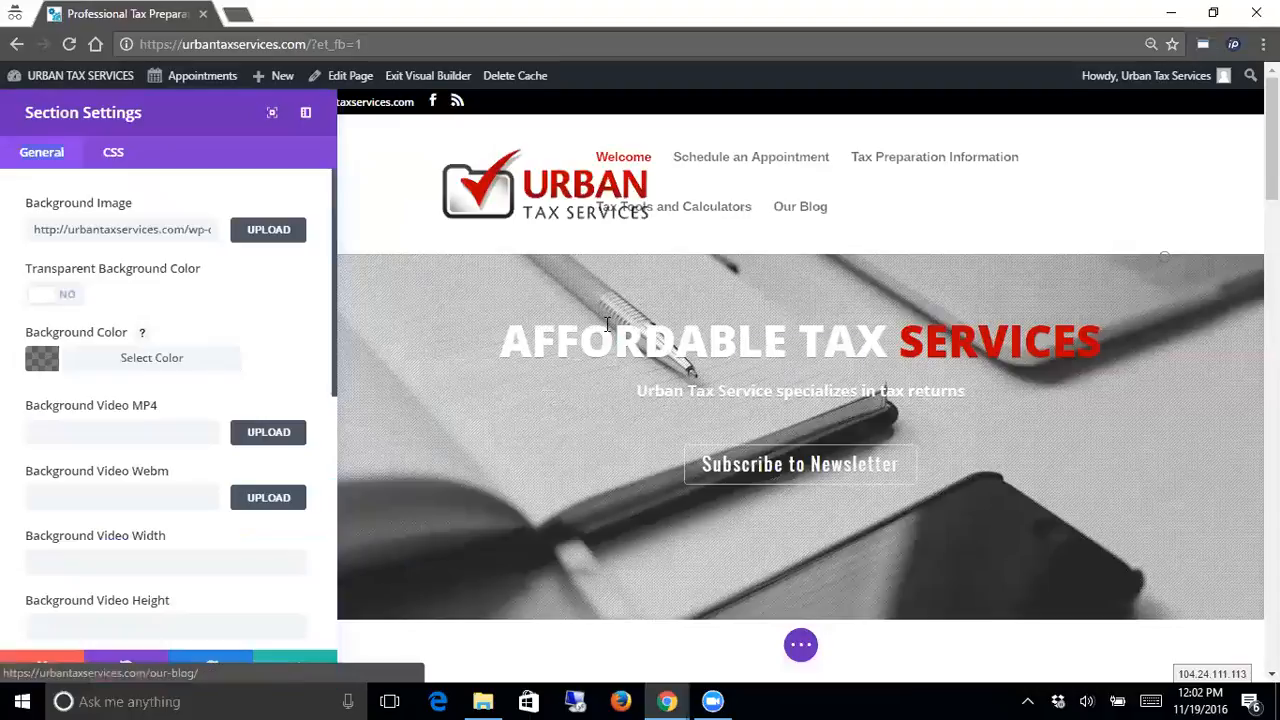
pyautogui.moveTo(326, 388)
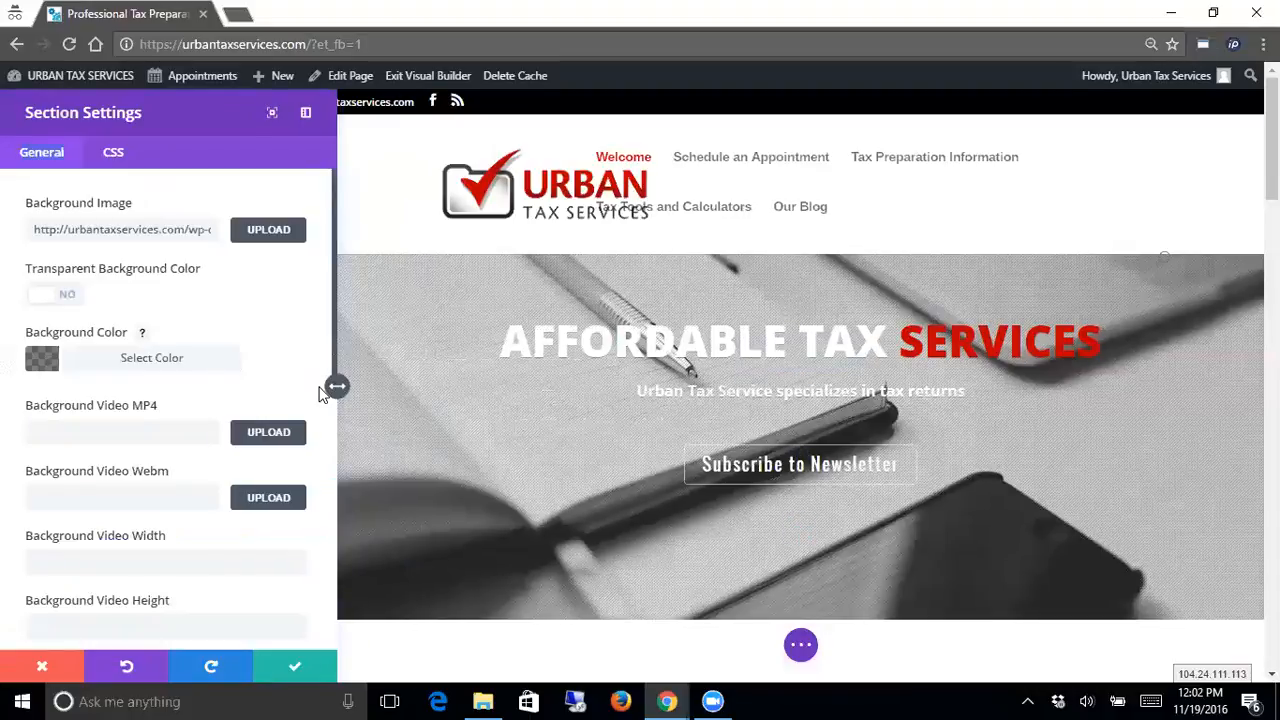
pyautogui.moveTo(337, 387)
pyautogui.mouseDown()
pyautogui.moveTo(451, 386)
pyautogui.moveTo(337, 388)
pyautogui.mouseUp()
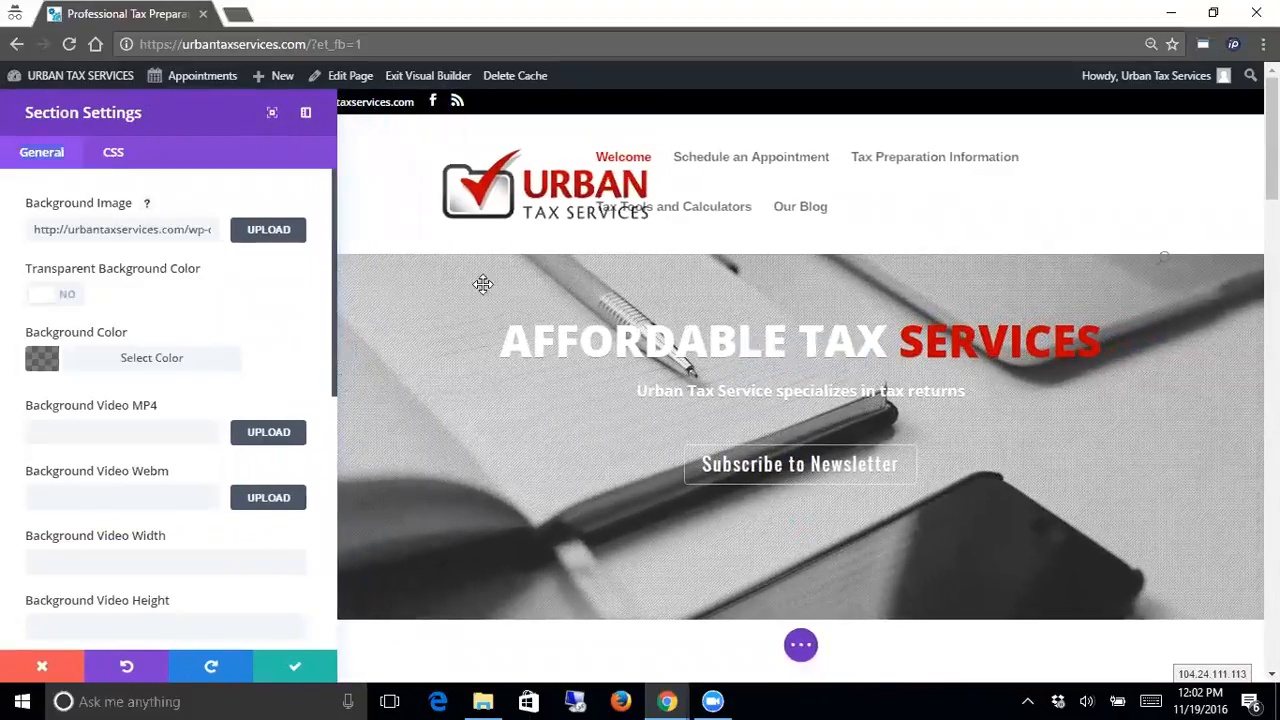
# Replace the hero section's background image with office-10-1280.jpg from the media library and save the section settings.
pyautogui.click(148, 210)
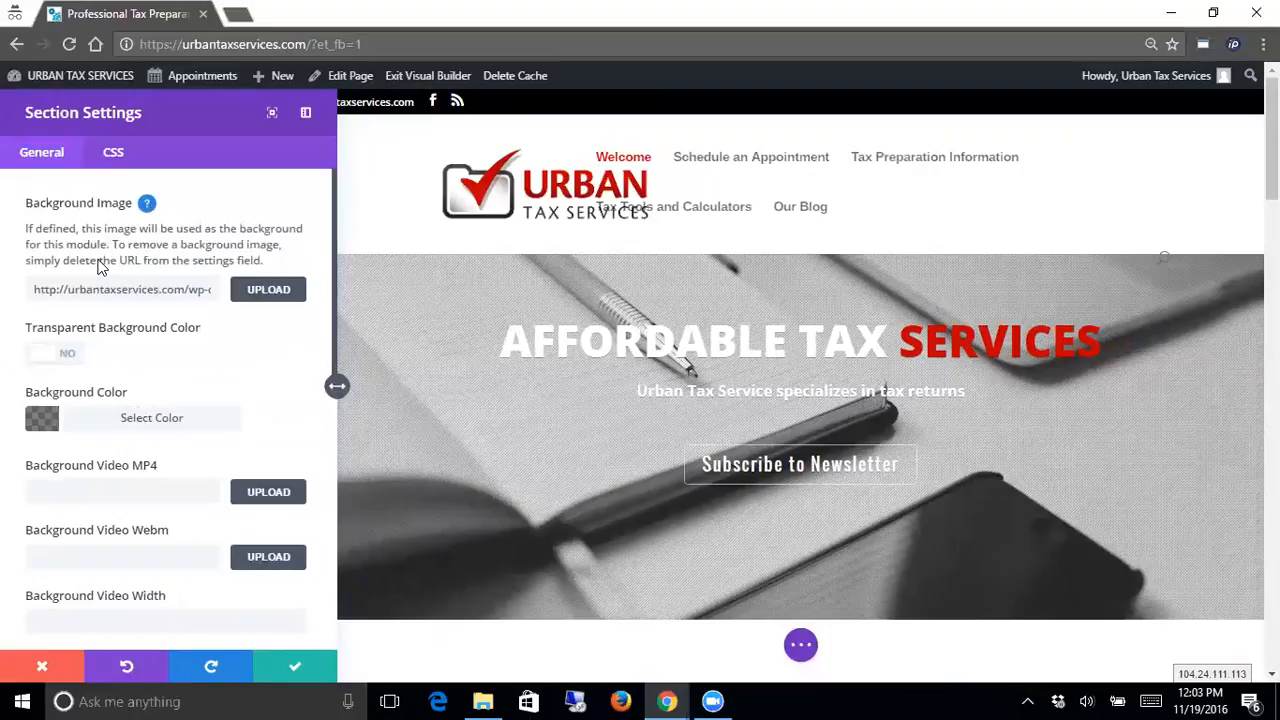
pyautogui.click(268, 290)
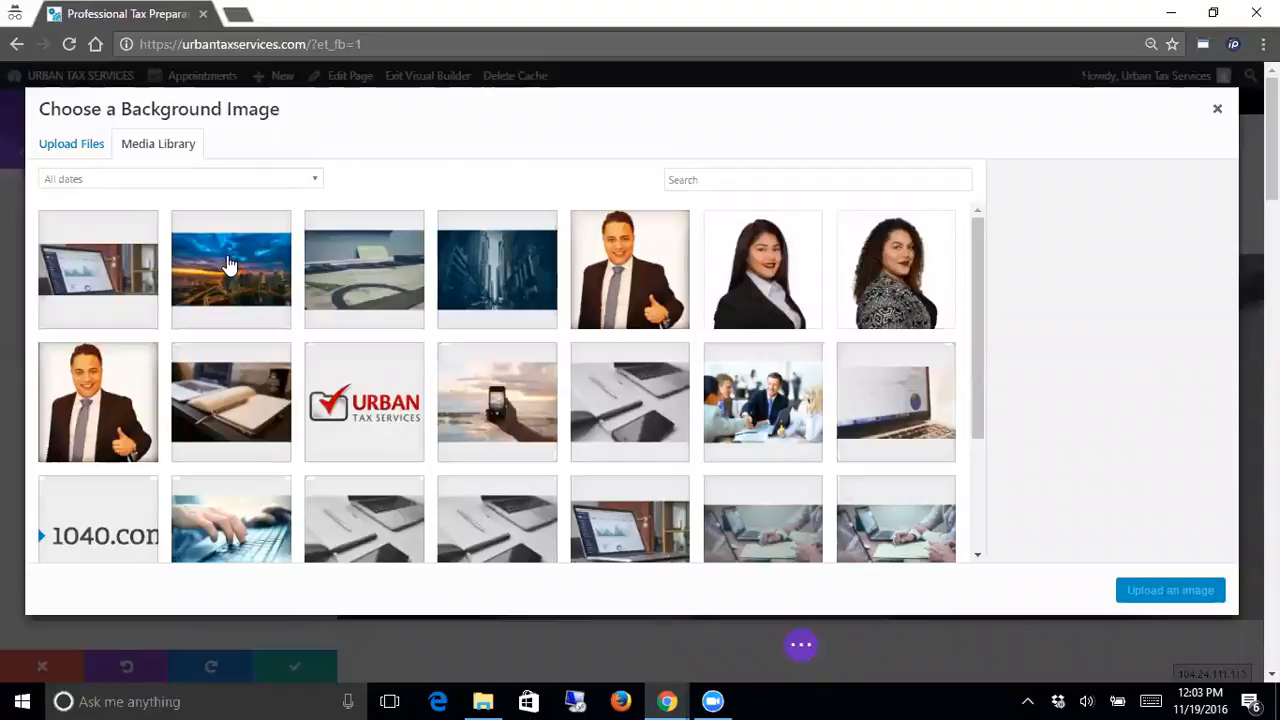
pyautogui.click(228, 264)
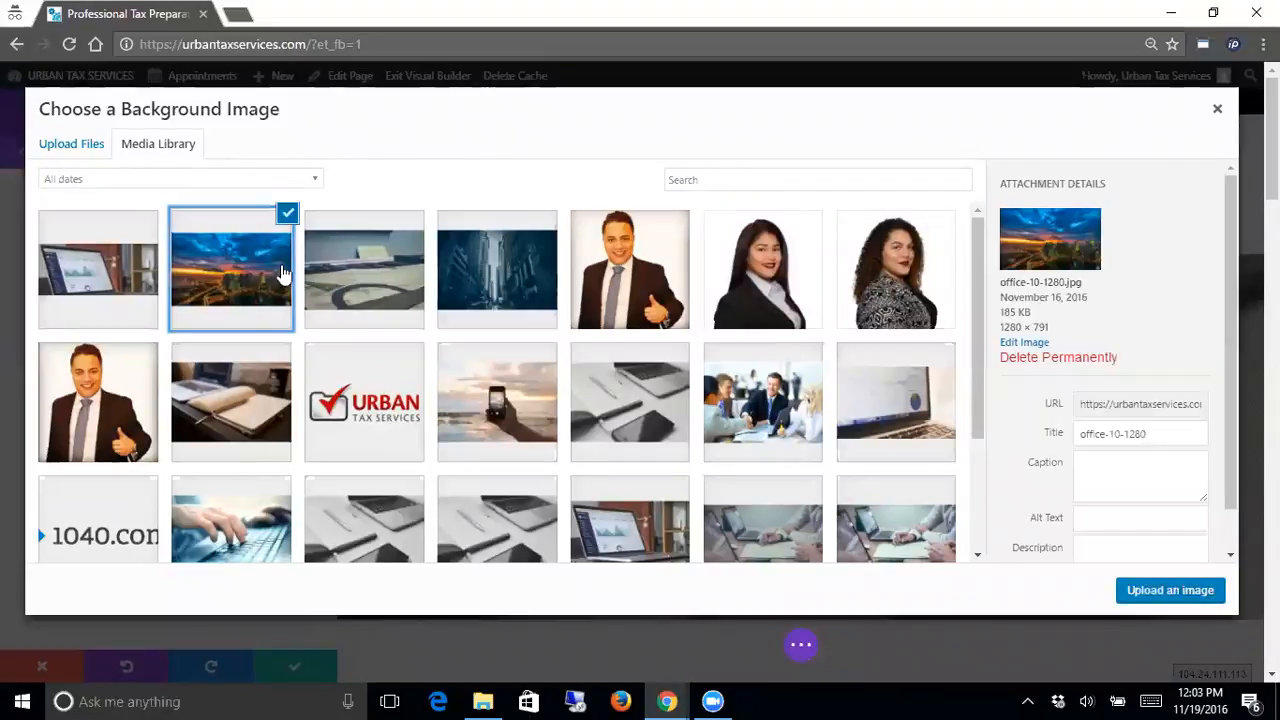
pyautogui.click(1203, 597)
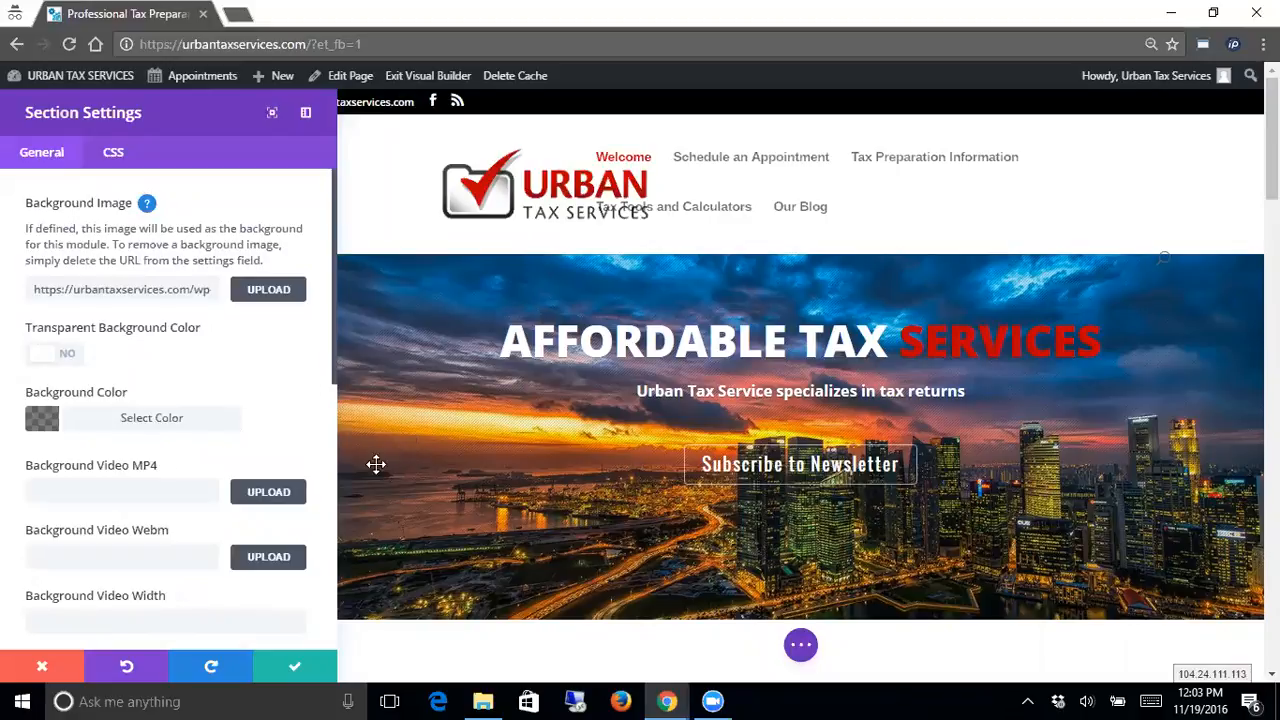
pyautogui.click(296, 670)
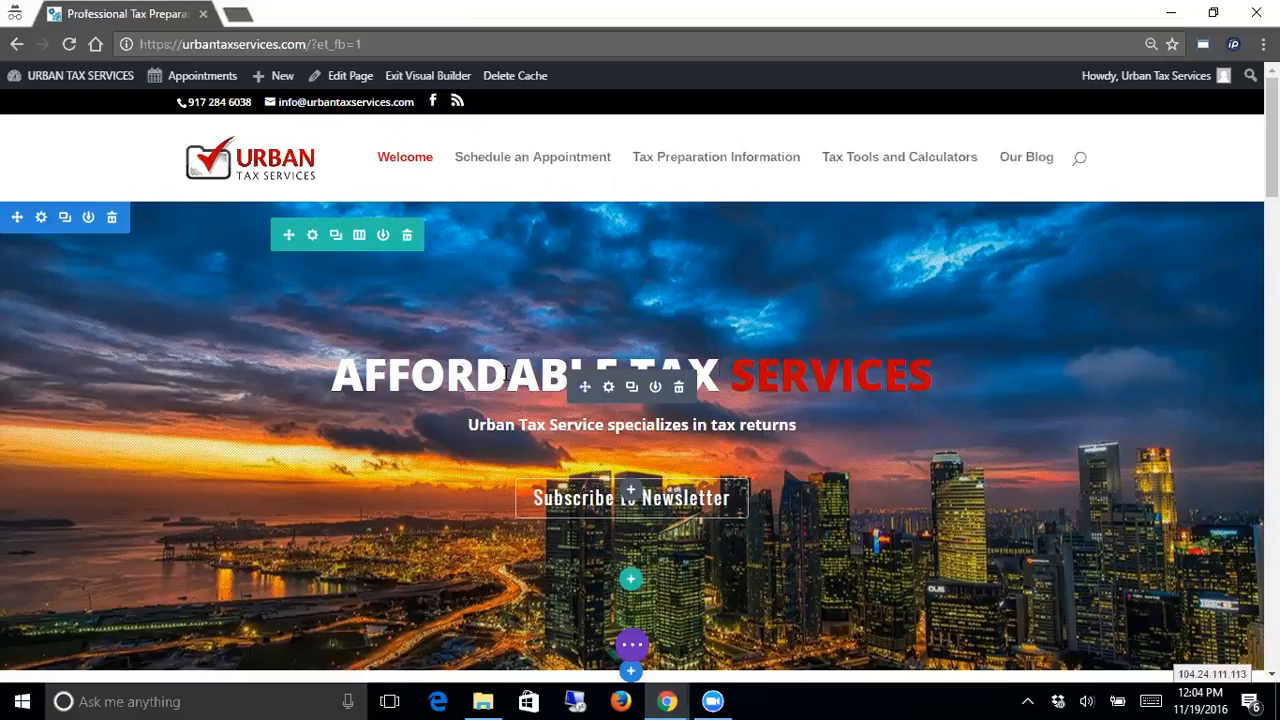
# Edit the hero heading inline, replacing the letters FORD in AFFORDABLE with the word TAXES.
pyautogui.click(506, 372)
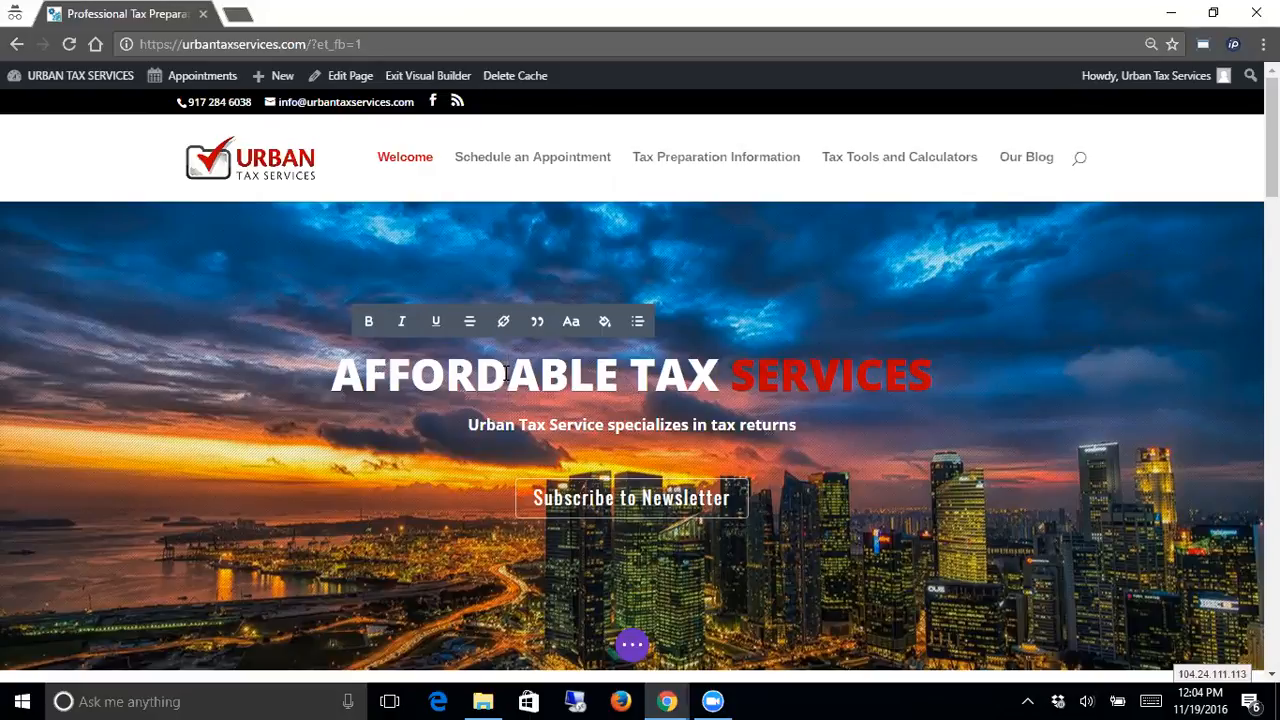
pyautogui.press('BackSpace')
pyautogui.press('BackSpace')
pyautogui.press('BackSpace')
pyautogui.press('BackSpace')
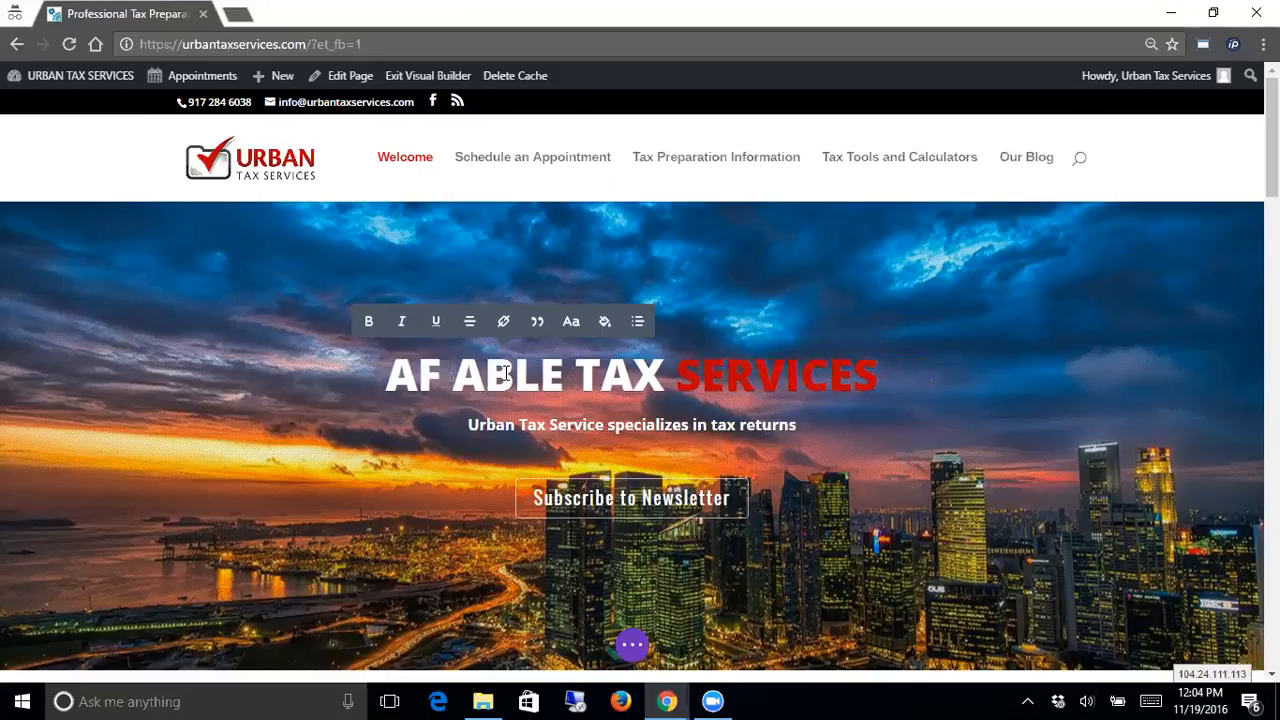
pyautogui.write('TAXES')
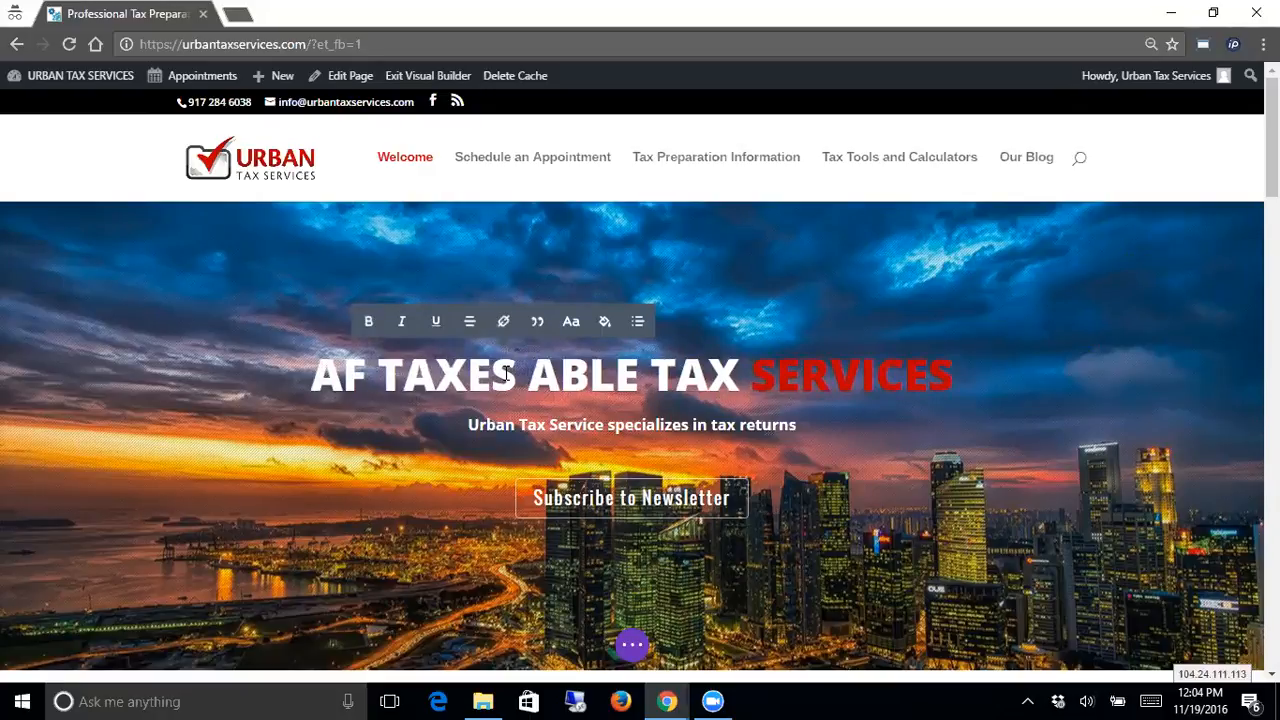
# Colour the words AF TAXES ABLE in the hero heading yellow, #edf000.
pyautogui.click(641, 369)
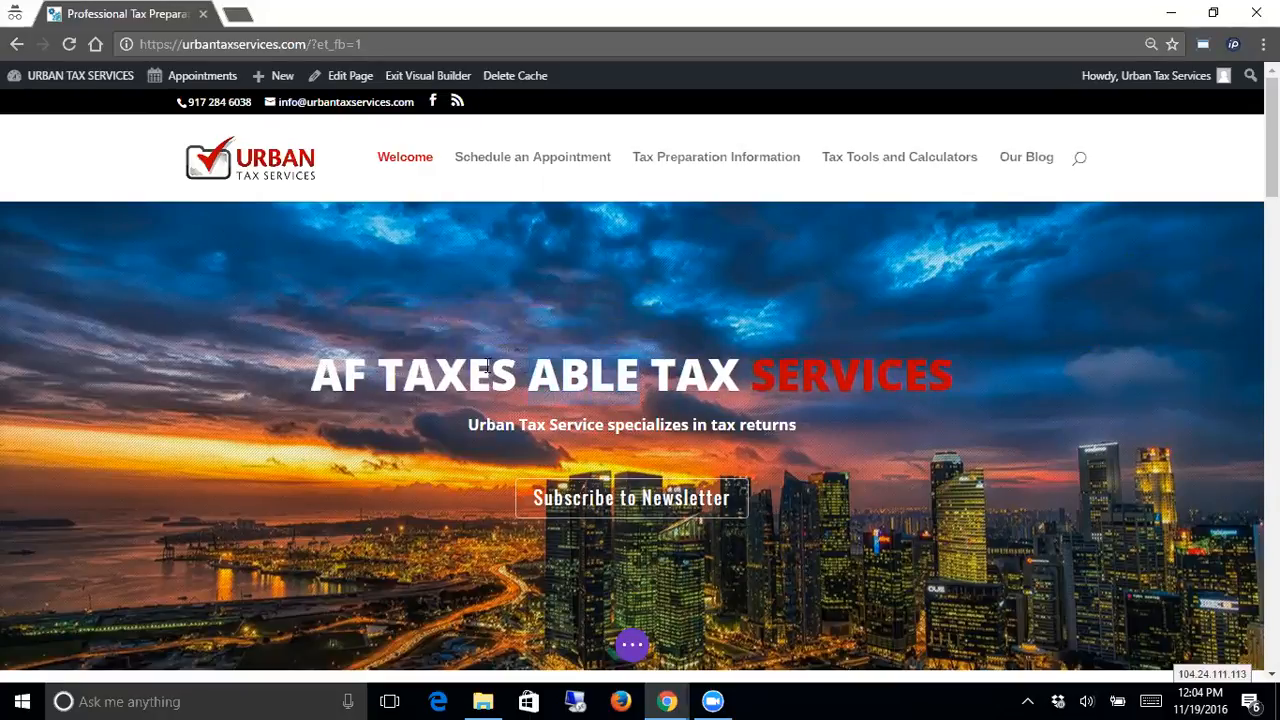
pyautogui.click(445, 383)
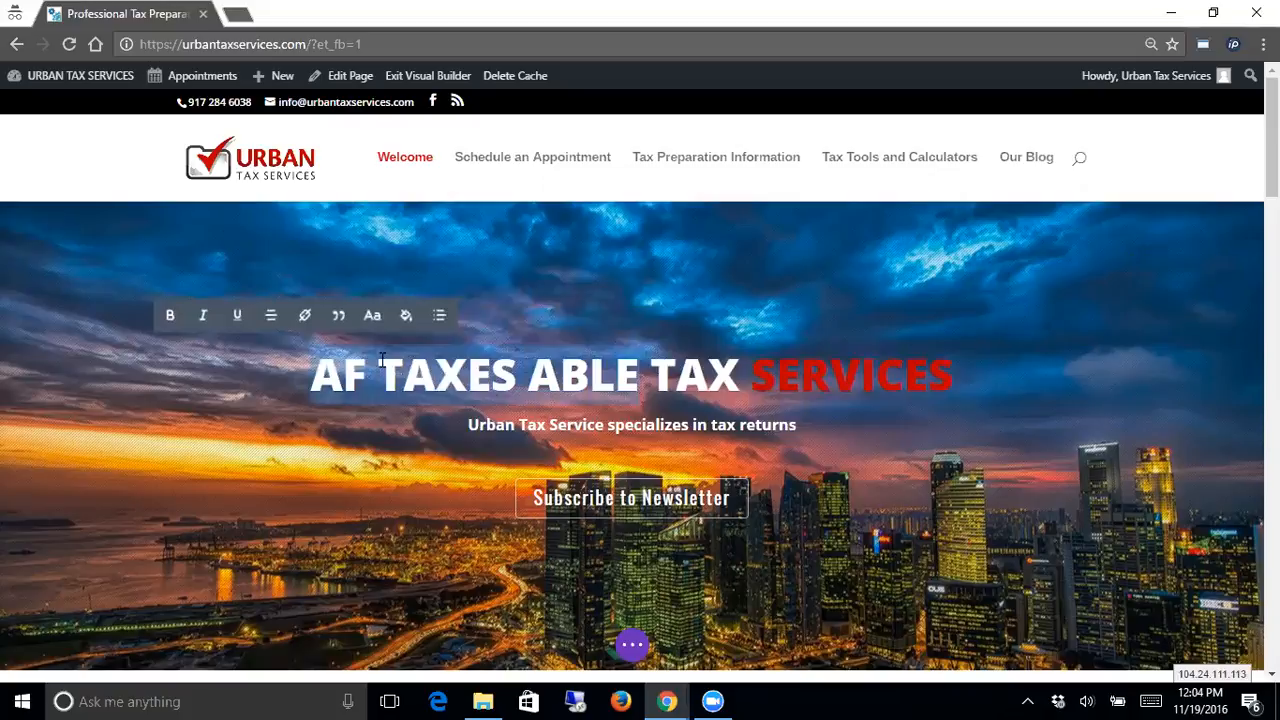
pyautogui.click(406, 315)
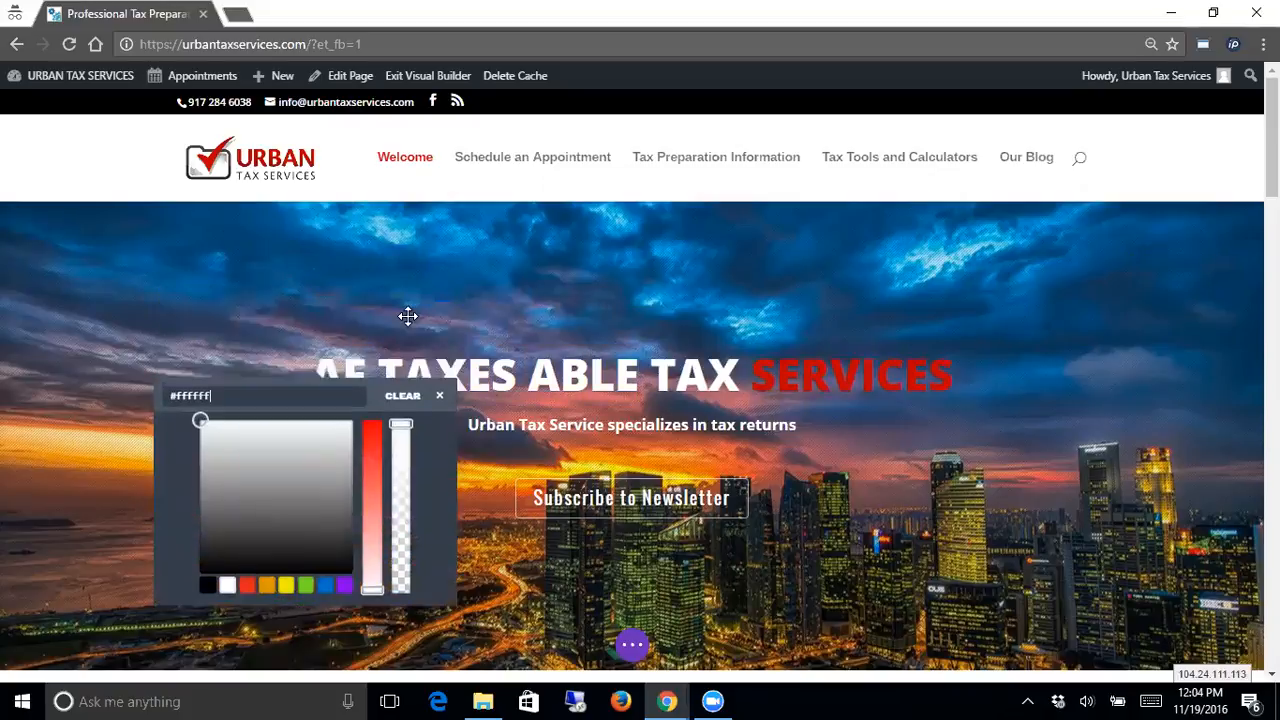
pyautogui.click(286, 589)
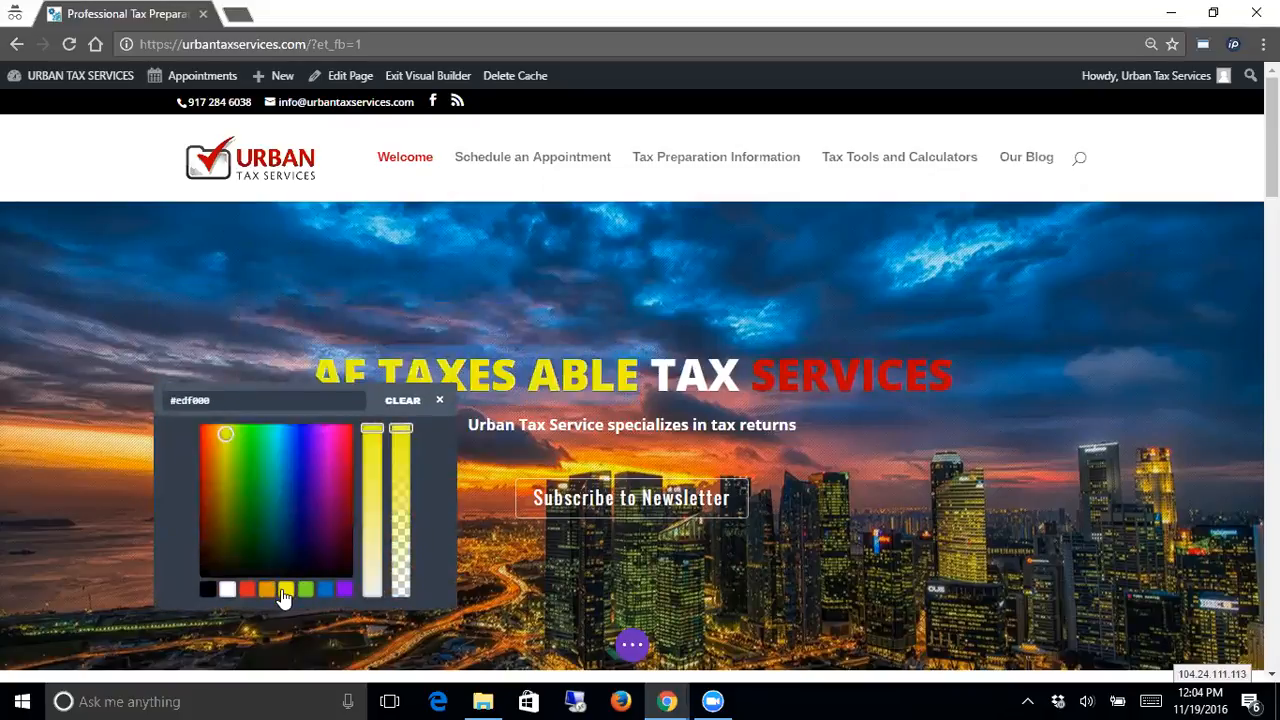
pyautogui.click(439, 400)
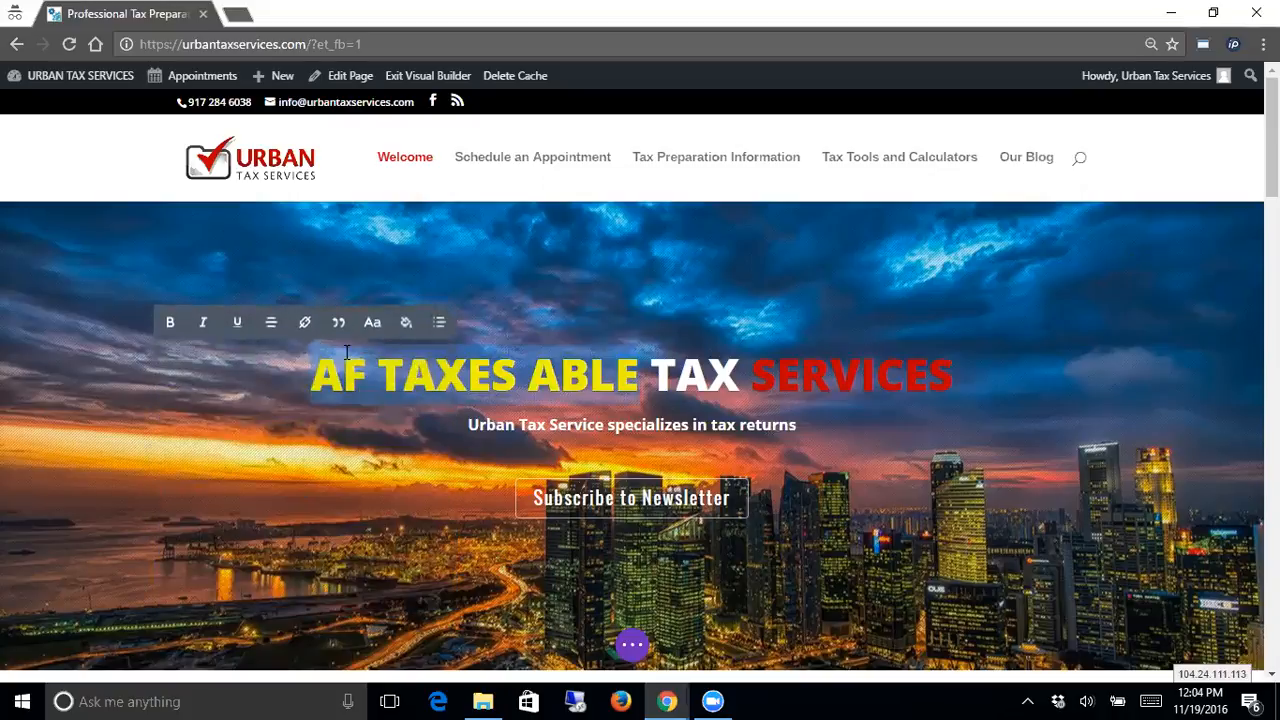
# Try the bold, italic and underline formats on the selected heading words, reverting each one.
pyautogui.click(172, 320)
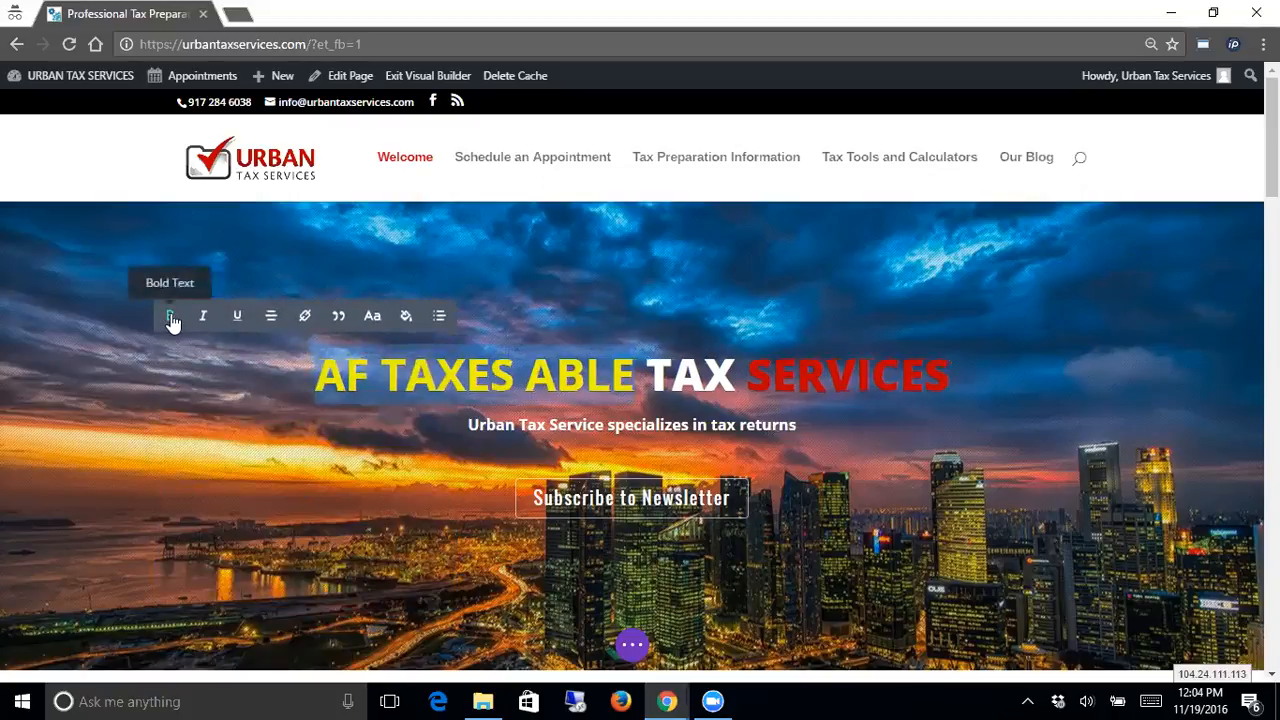
pyautogui.click(173, 321)
pyautogui.click(205, 322)
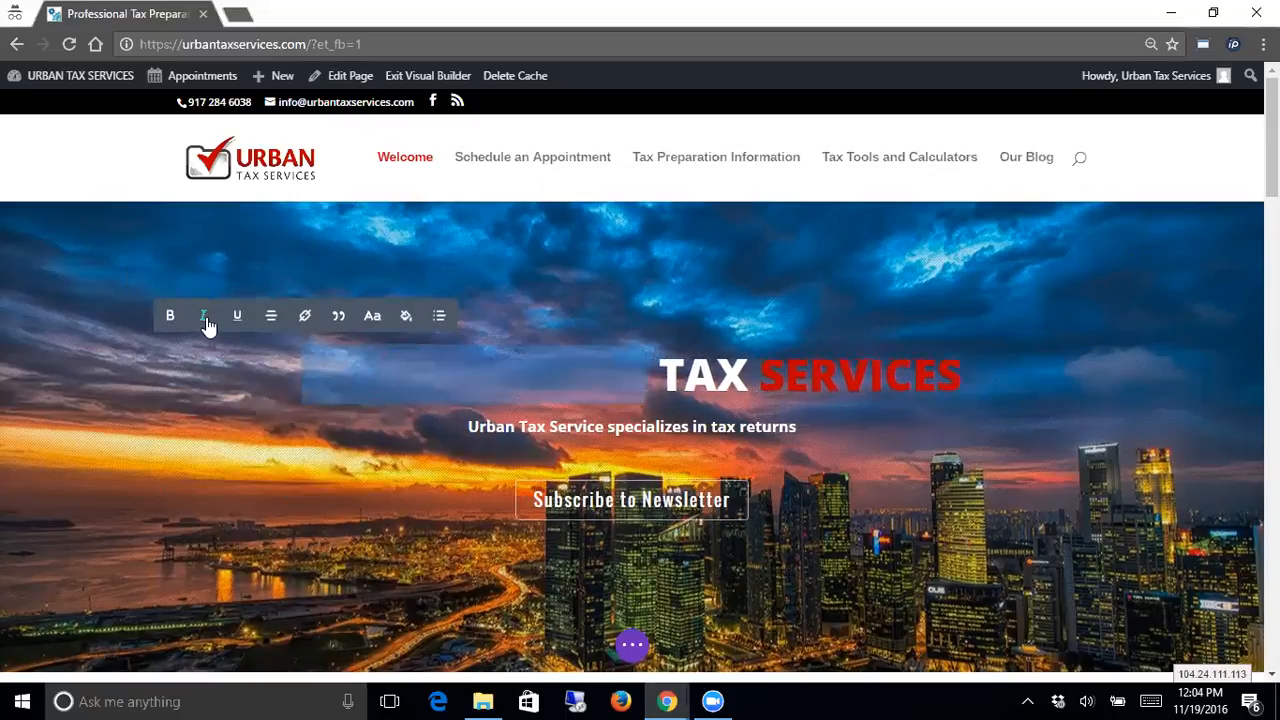
pyautogui.click(206, 322)
pyautogui.click(237, 318)
pyautogui.click(238, 319)
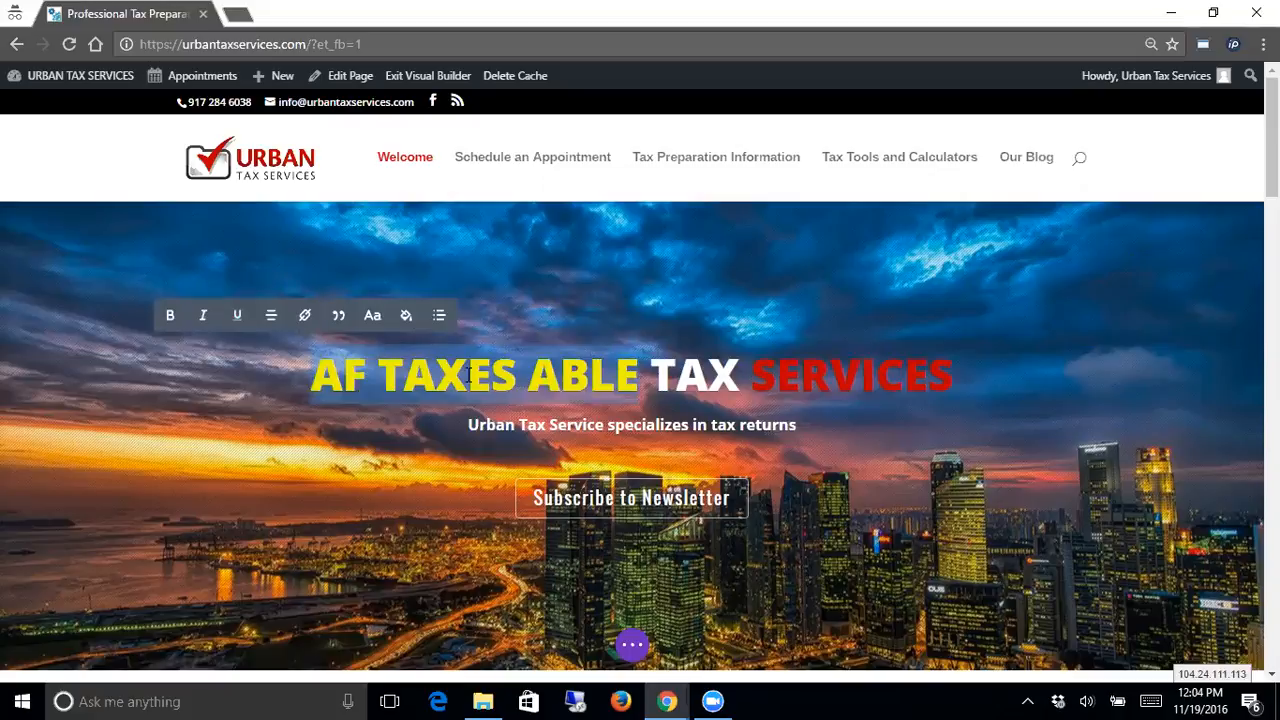
# Look at the link and list options for the selected heading words, and try the quote format before removing it.
pyautogui.click(305, 316)
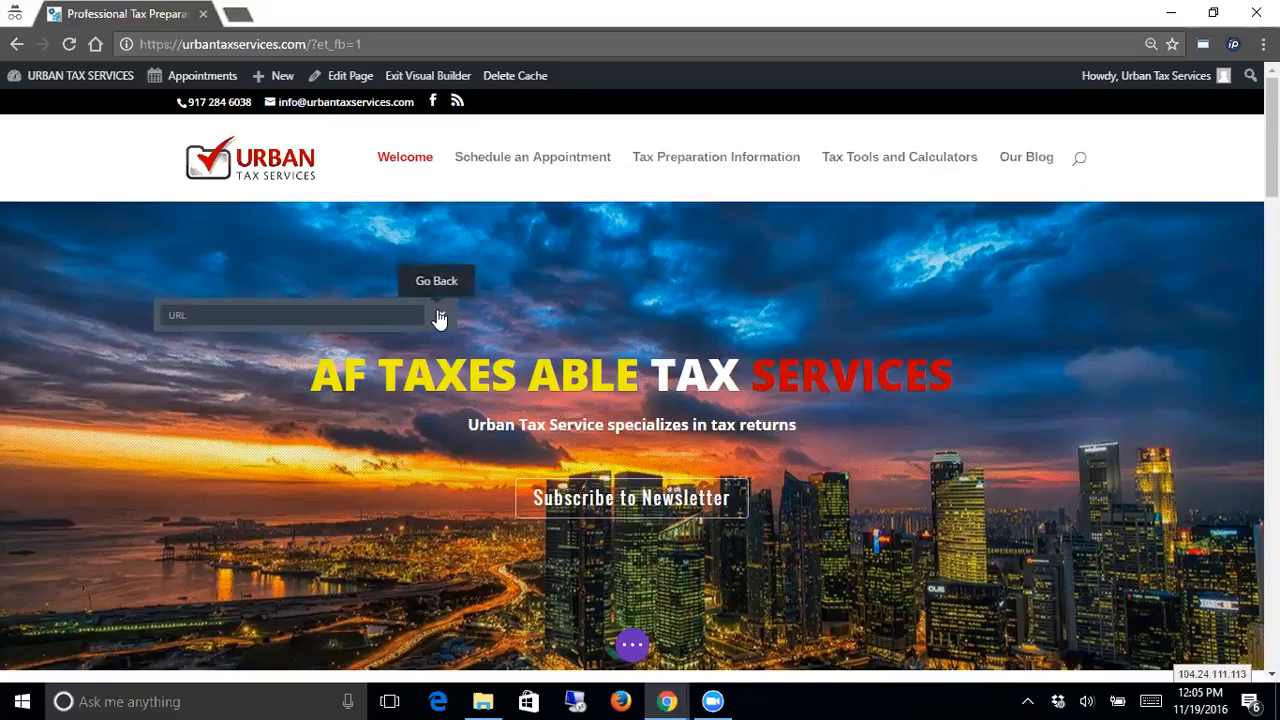
pyautogui.click(440, 317)
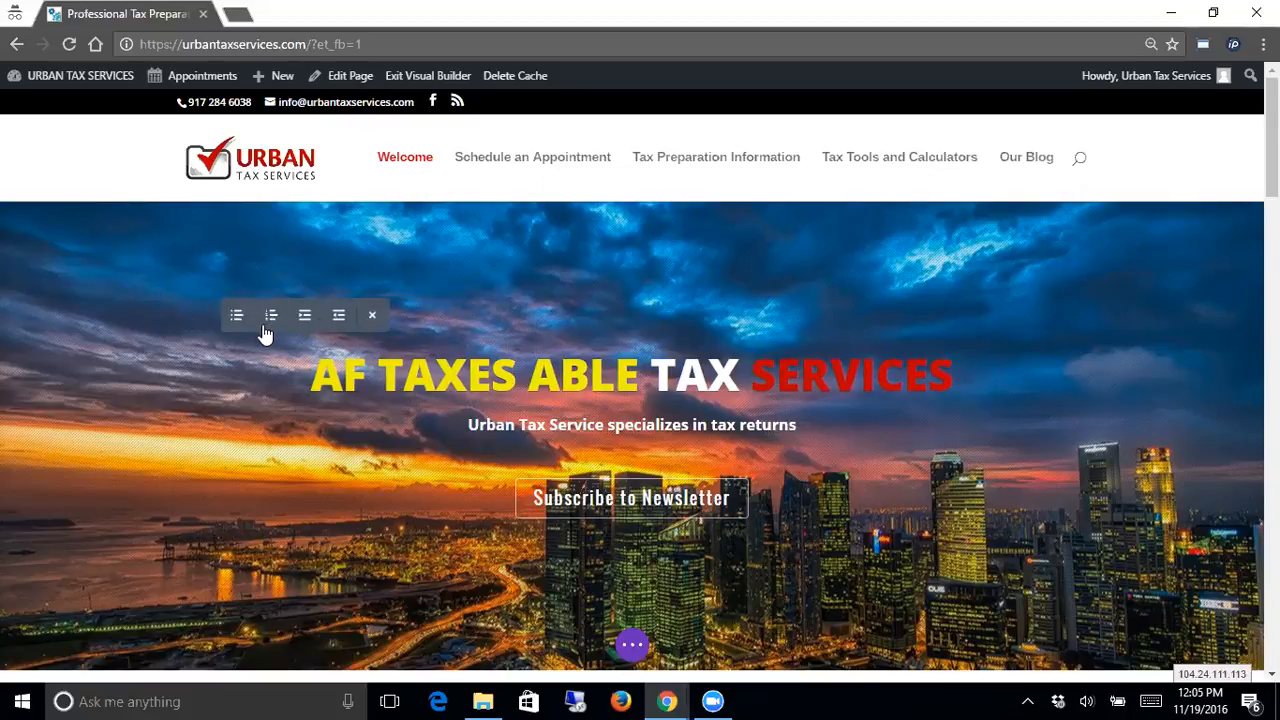
pyautogui.click(372, 316)
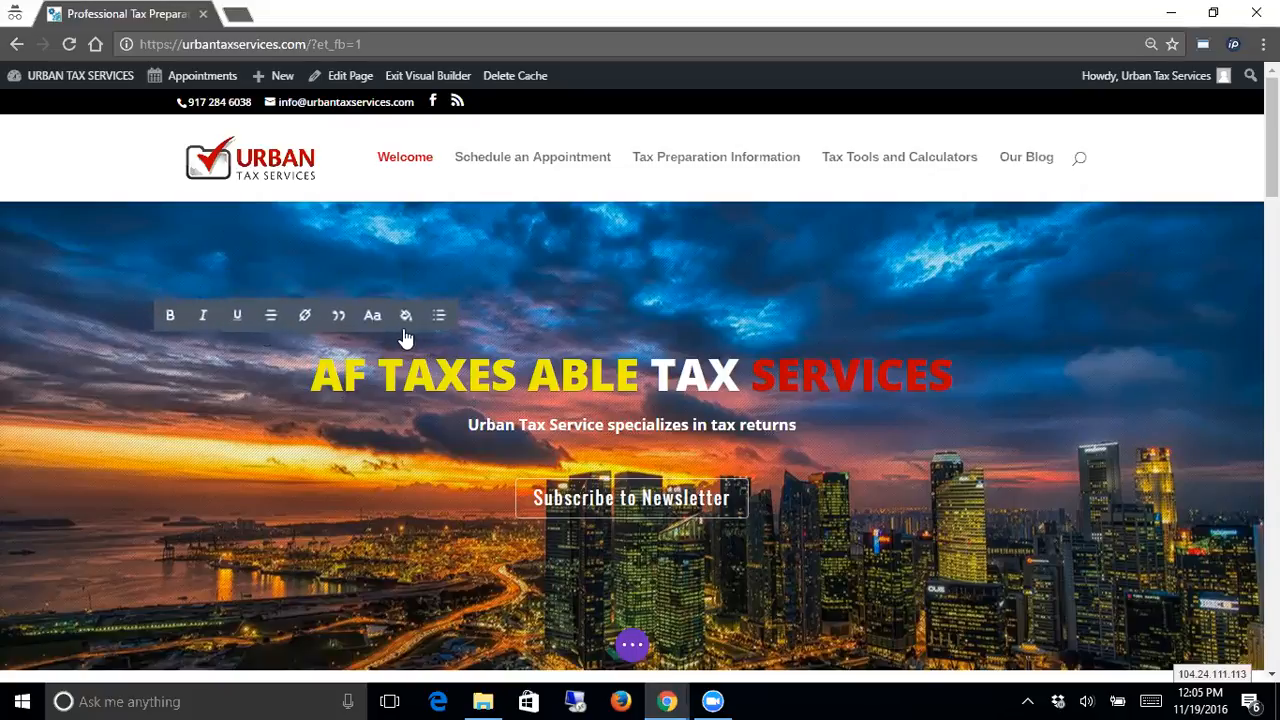
pyautogui.click(339, 318)
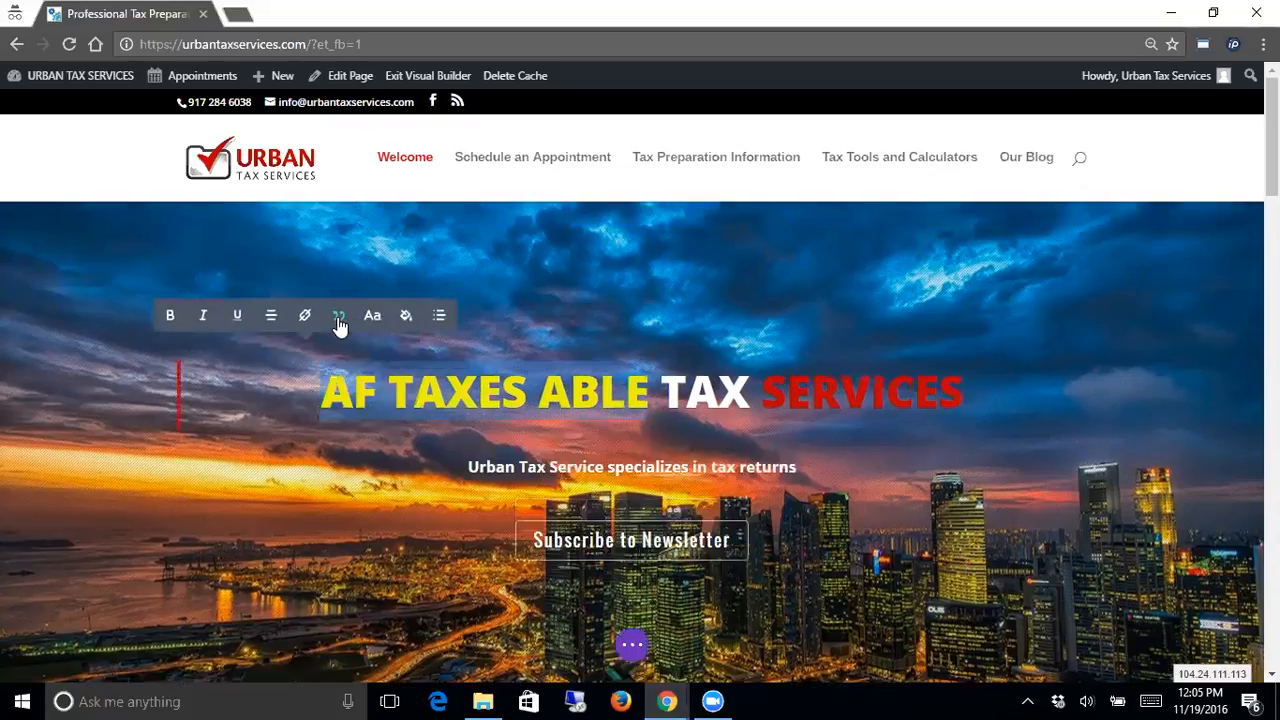
pyautogui.click(341, 322)
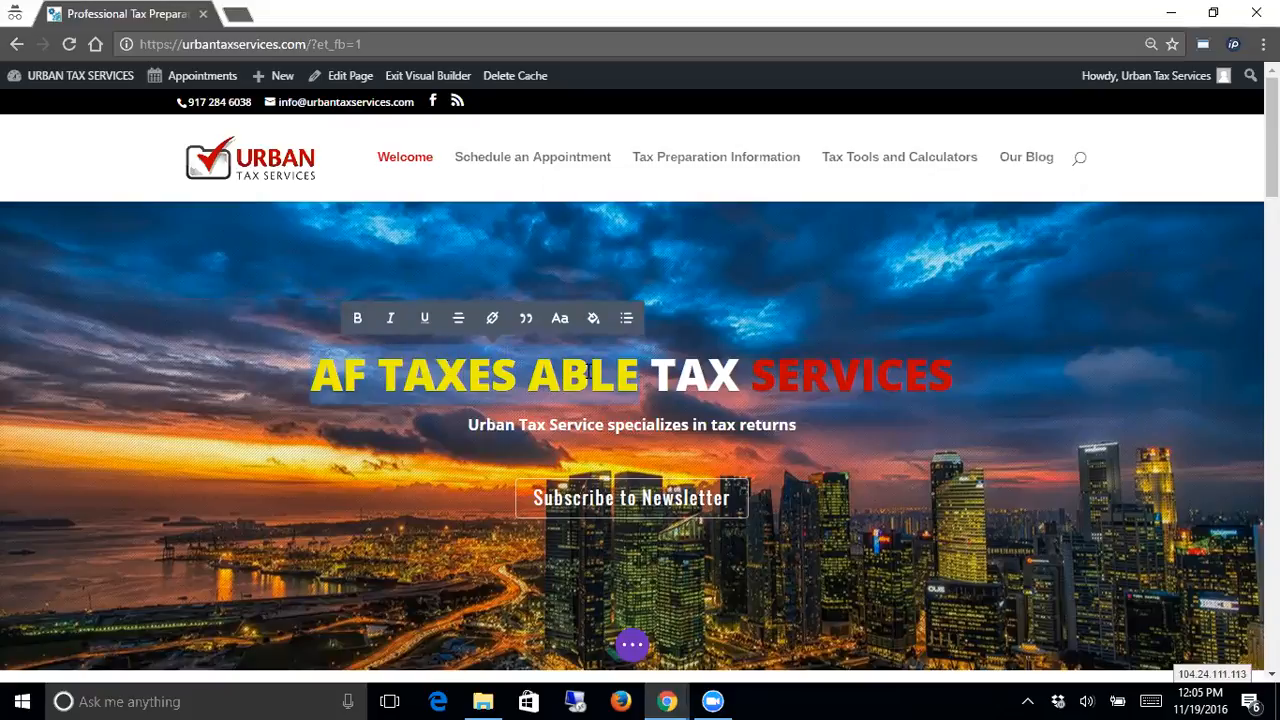
# Look over the services section and open the settings of the hero's Call To Action module.
pyautogui.scroll(-4, 610, 436)
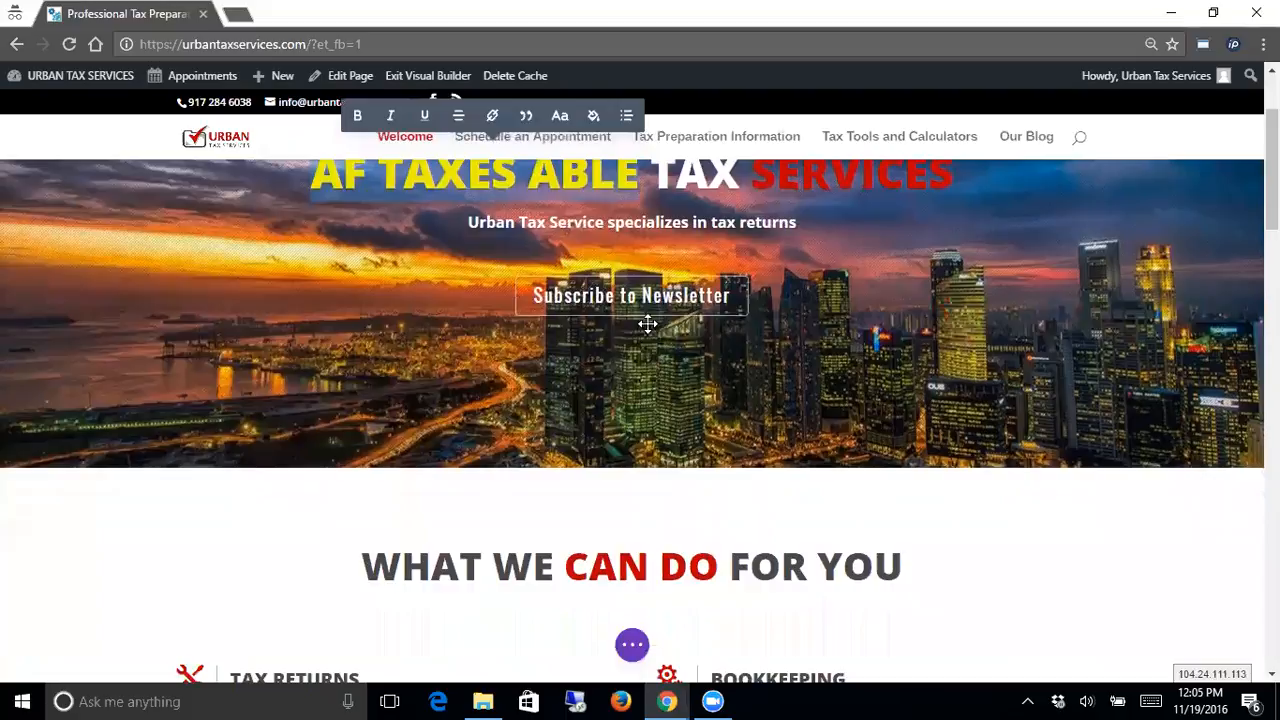
pyautogui.scroll(-2, 610, 367)
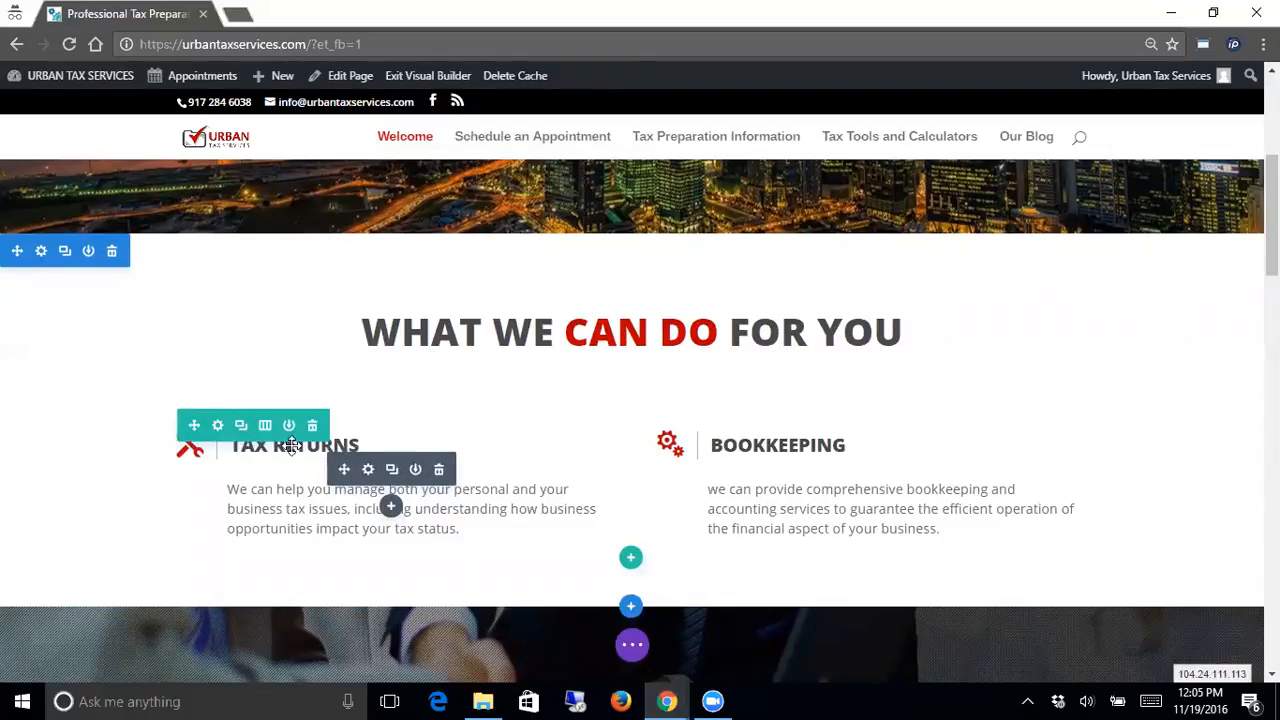
pyautogui.scroll(4, 284, 447)
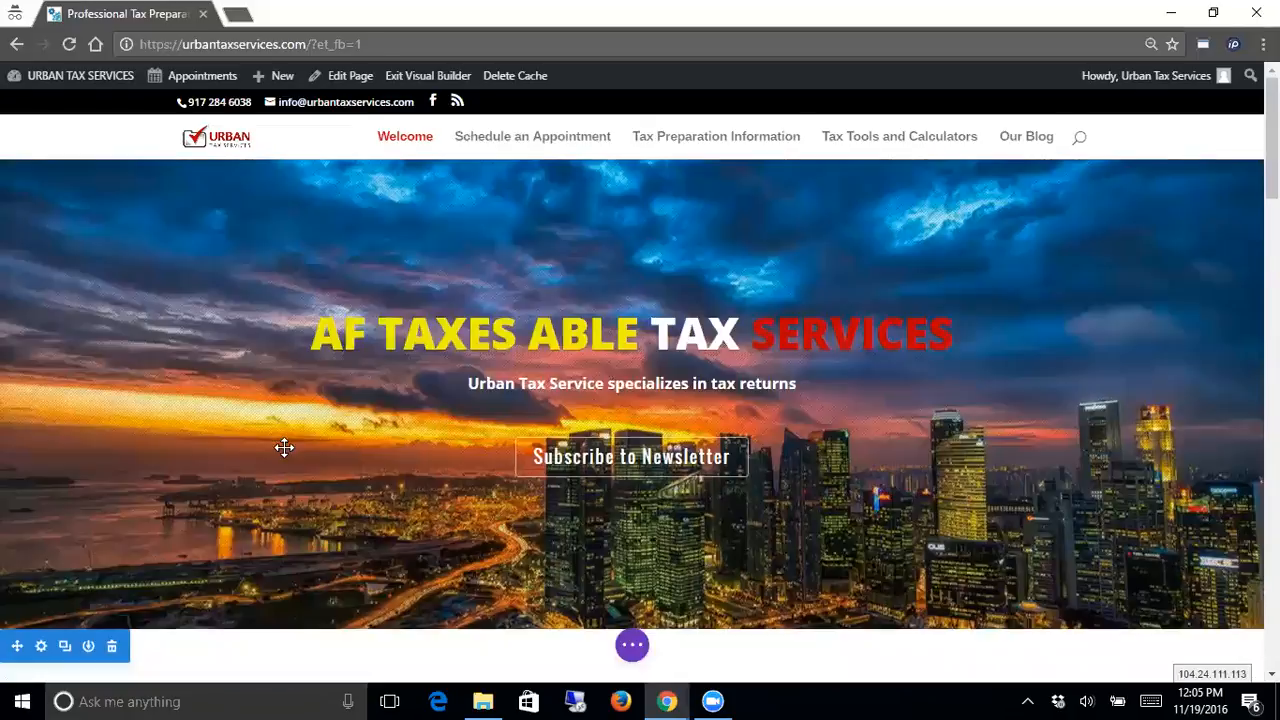
pyautogui.doubleClick(284, 447)
pyautogui.scroll(-6, 310, 461)
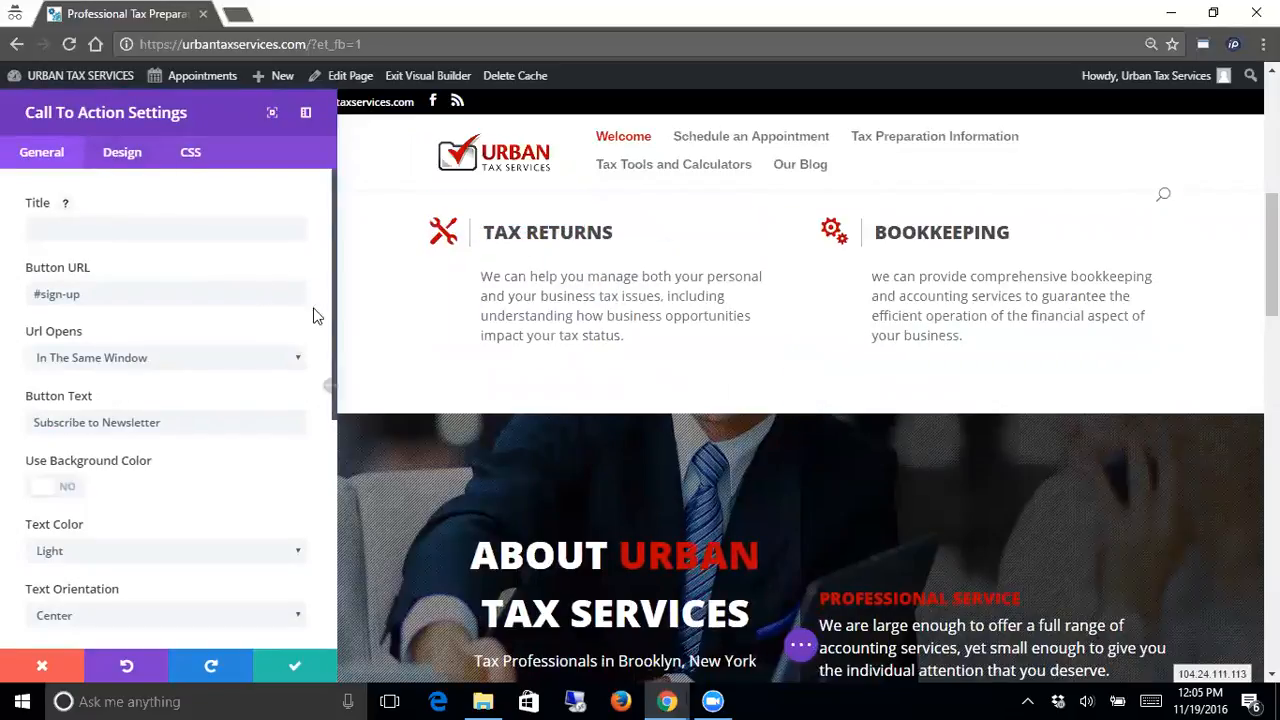
# Open the Tax Returns blurb's settings and change its title to "Tax Adjustments and returns".
pyautogui.click(504, 240)
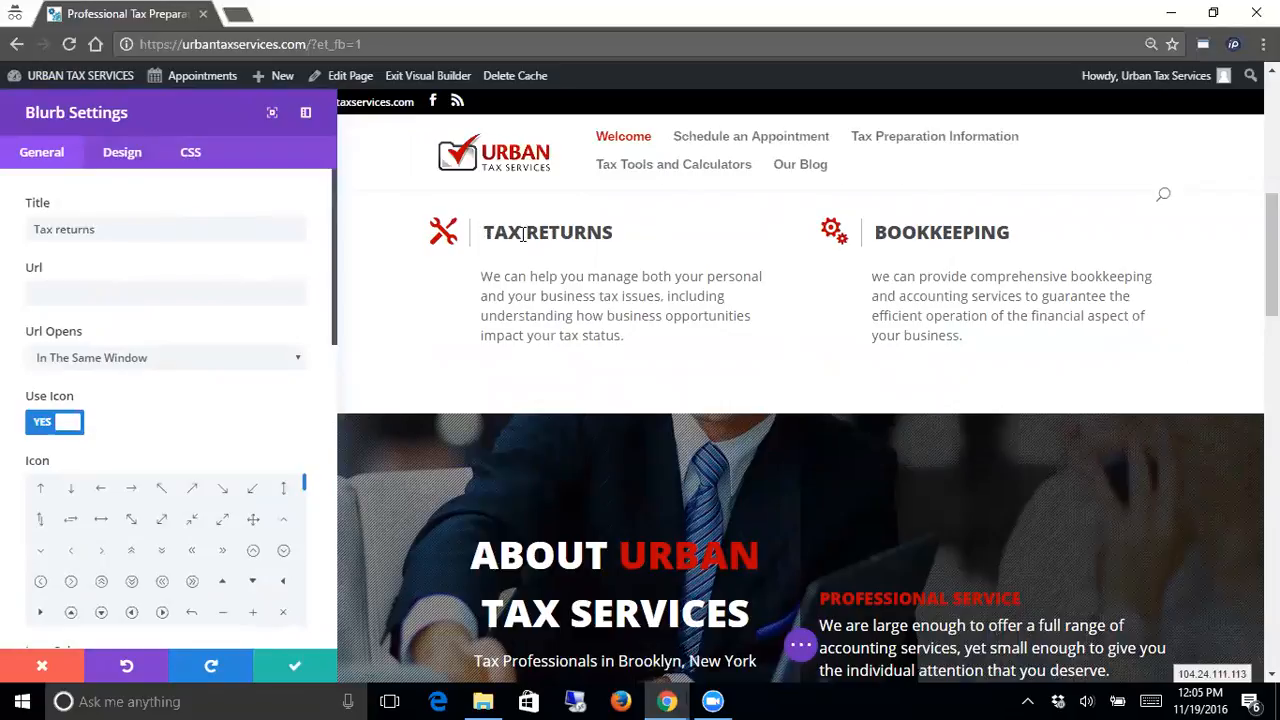
pyautogui.click(97, 229)
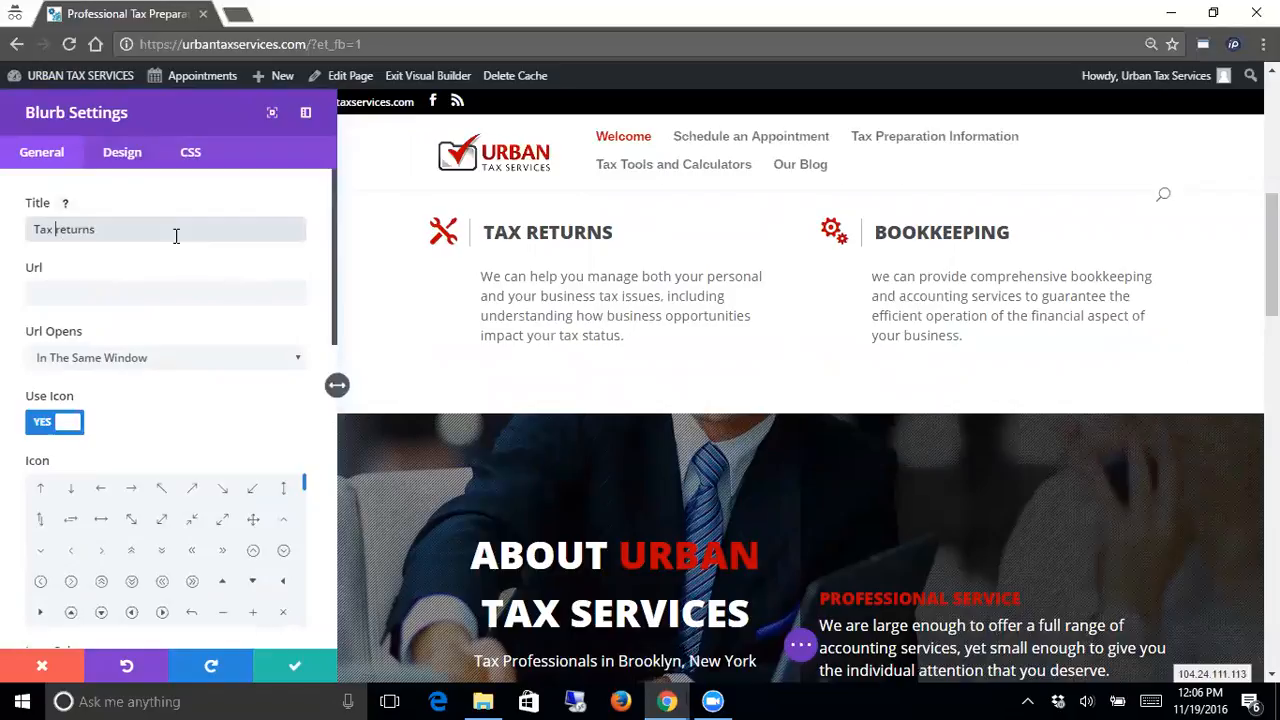
pyautogui.write('Adjustements and')
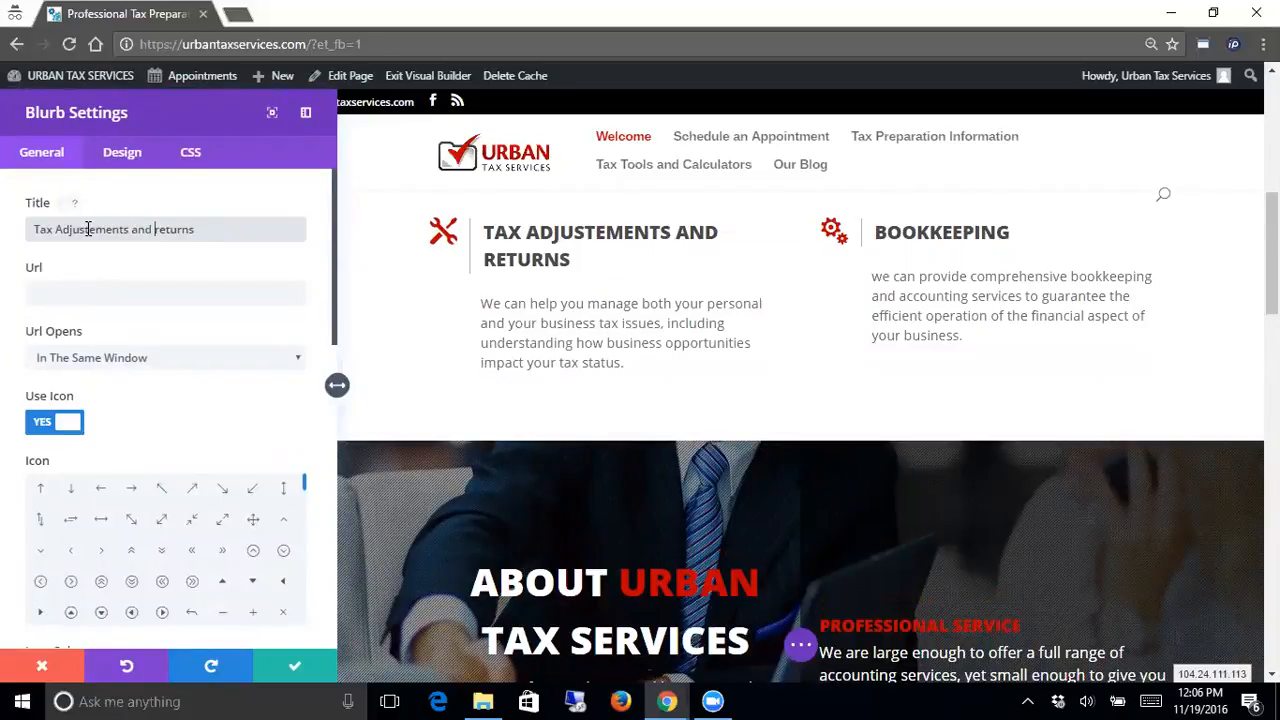
pyautogui.press('BackSpace')
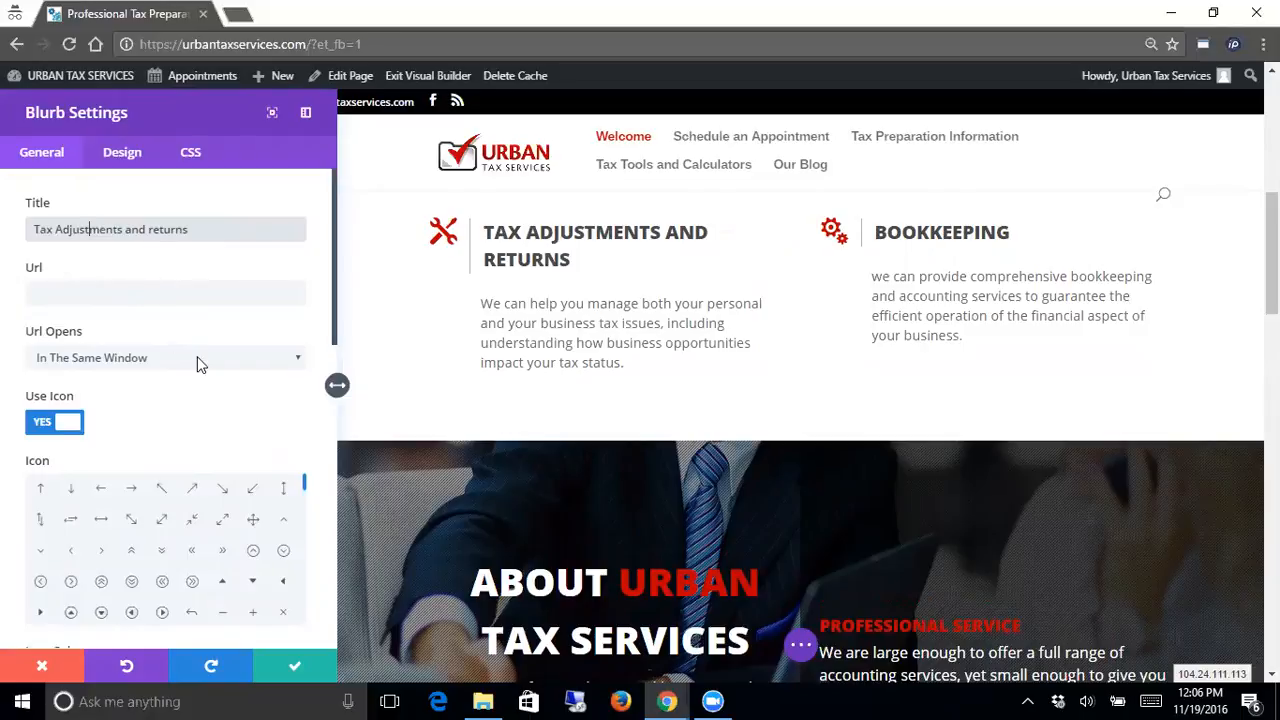
# Change the Tax Adjustments blurb's icon to the circled right-pointing arrow and set its icon color to orange, #e09900.
pyautogui.scroll(-3, 163, 380)
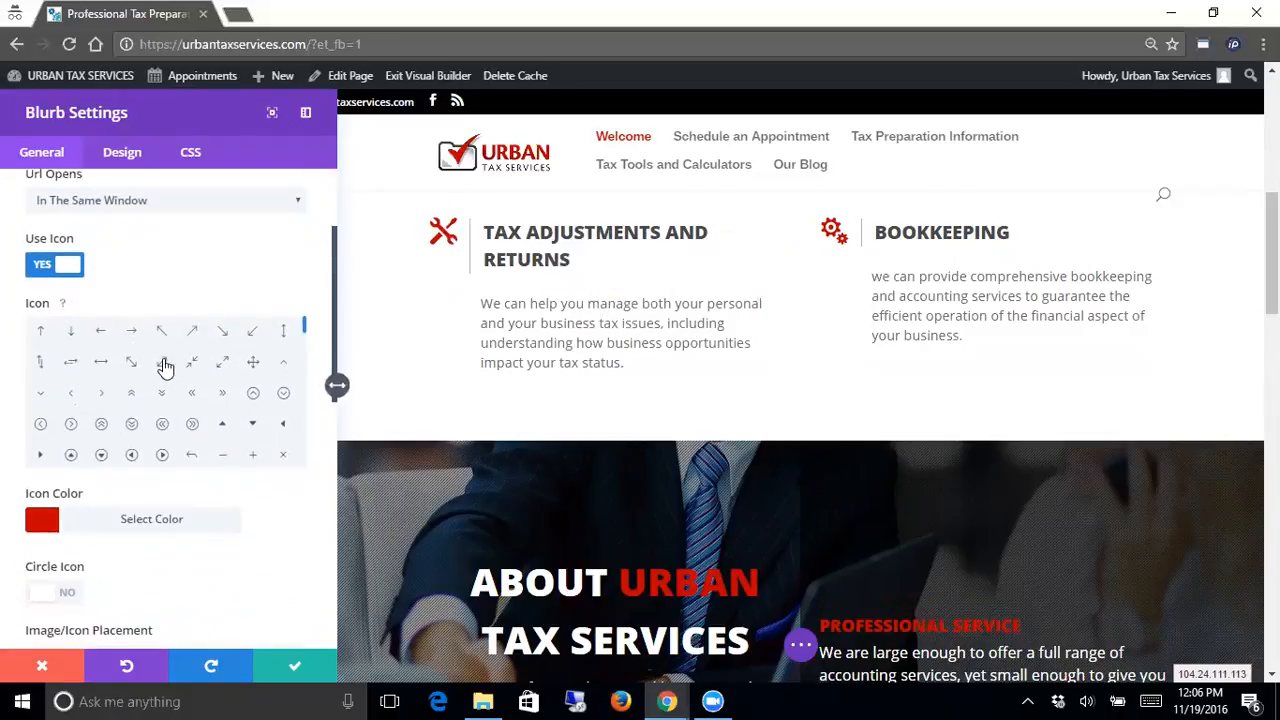
pyautogui.click(162, 456)
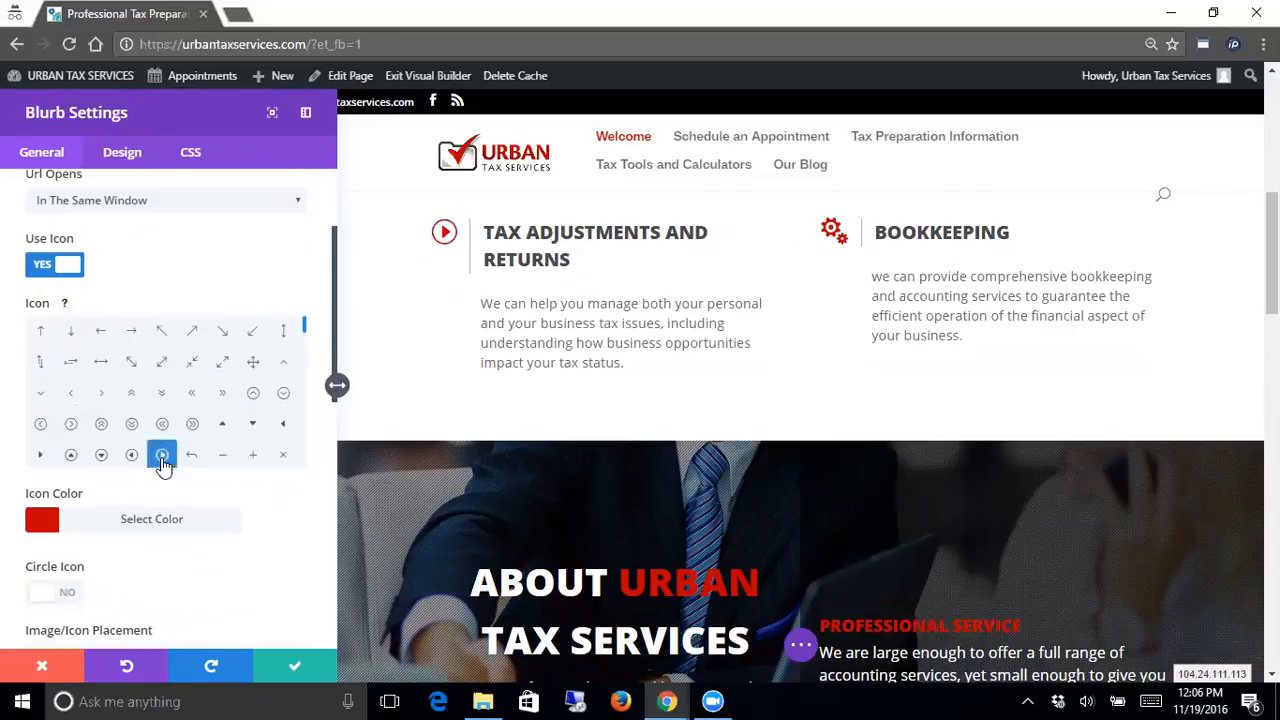
pyautogui.scroll(-1, 68, 466)
pyautogui.click(134, 524)
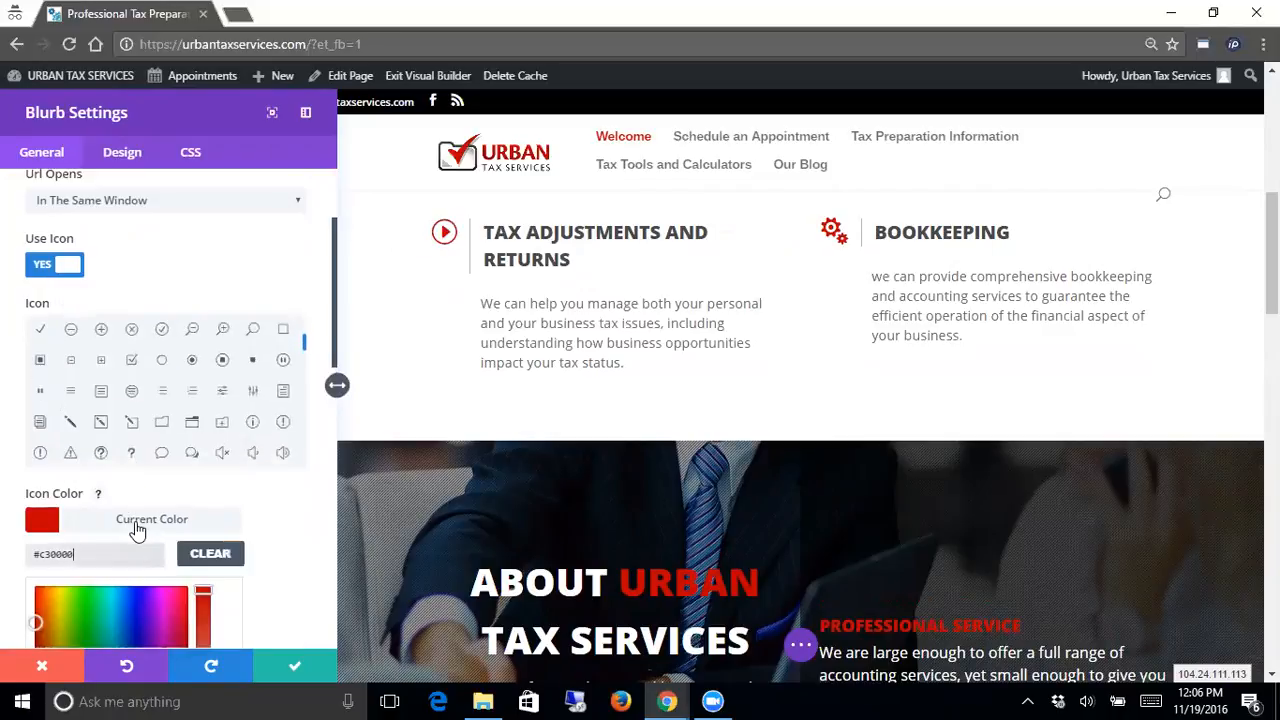
pyautogui.scroll(-1, 110, 536)
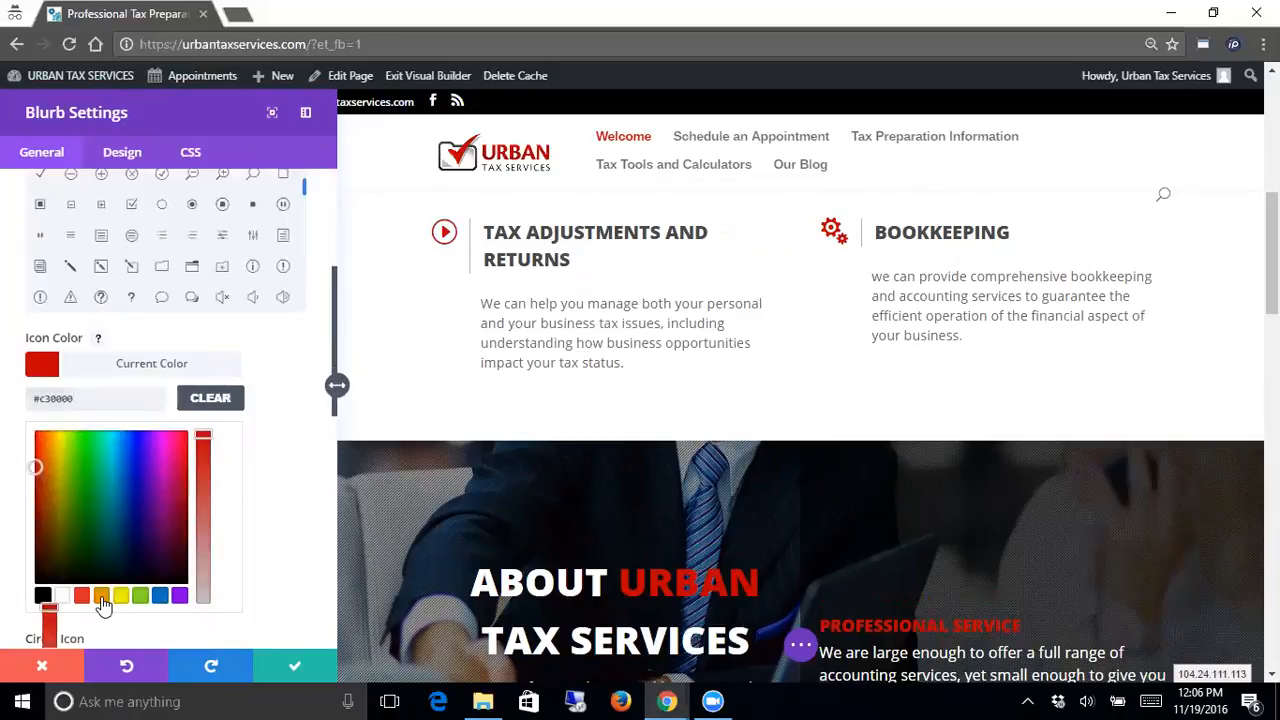
pyautogui.click(102, 597)
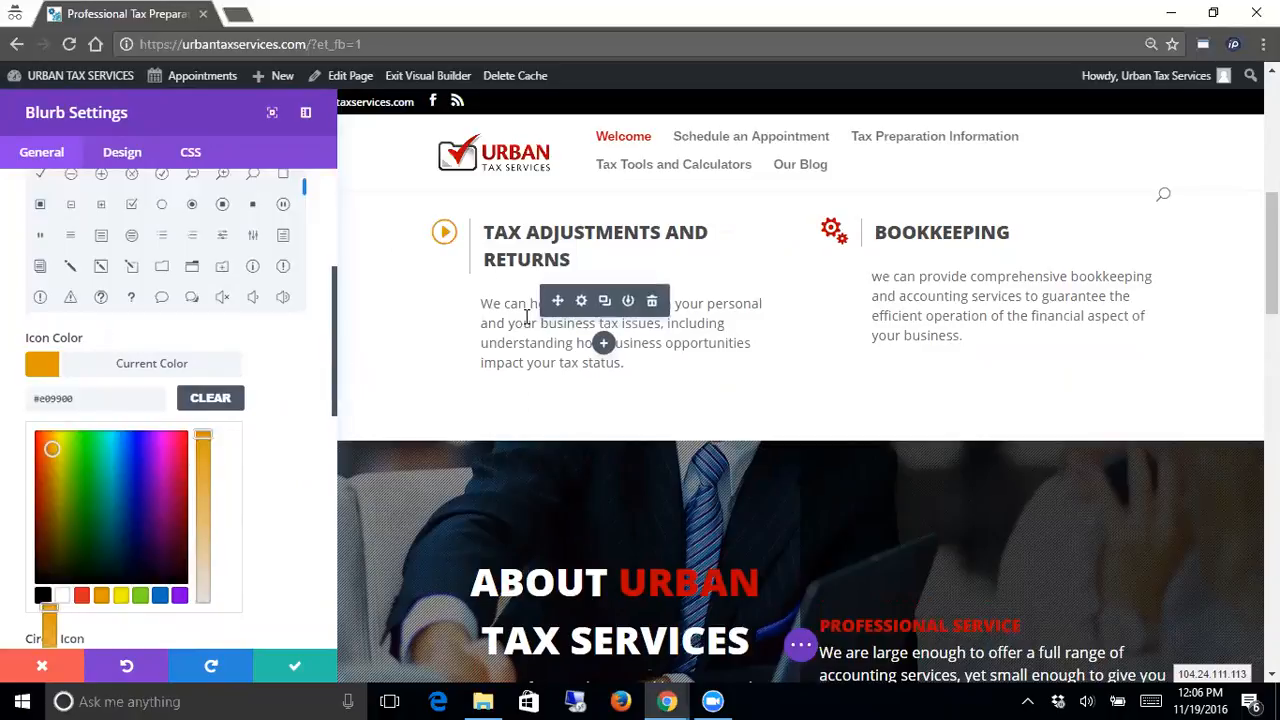
# Review the blurb's content in the Text and Visual editors, and discard the unsaved changes to the blurb.
pyautogui.scroll(-10, 251, 371)
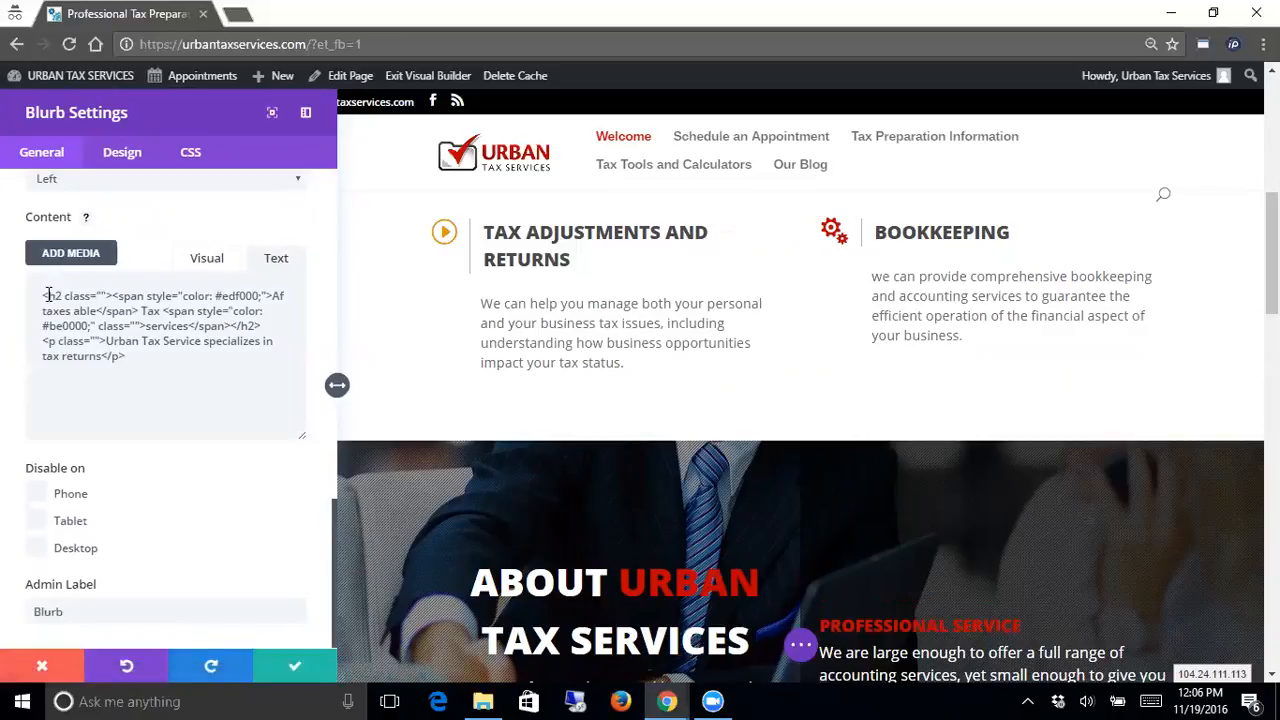
pyautogui.moveTo(44, 297); pyautogui.dragTo(275, 293)
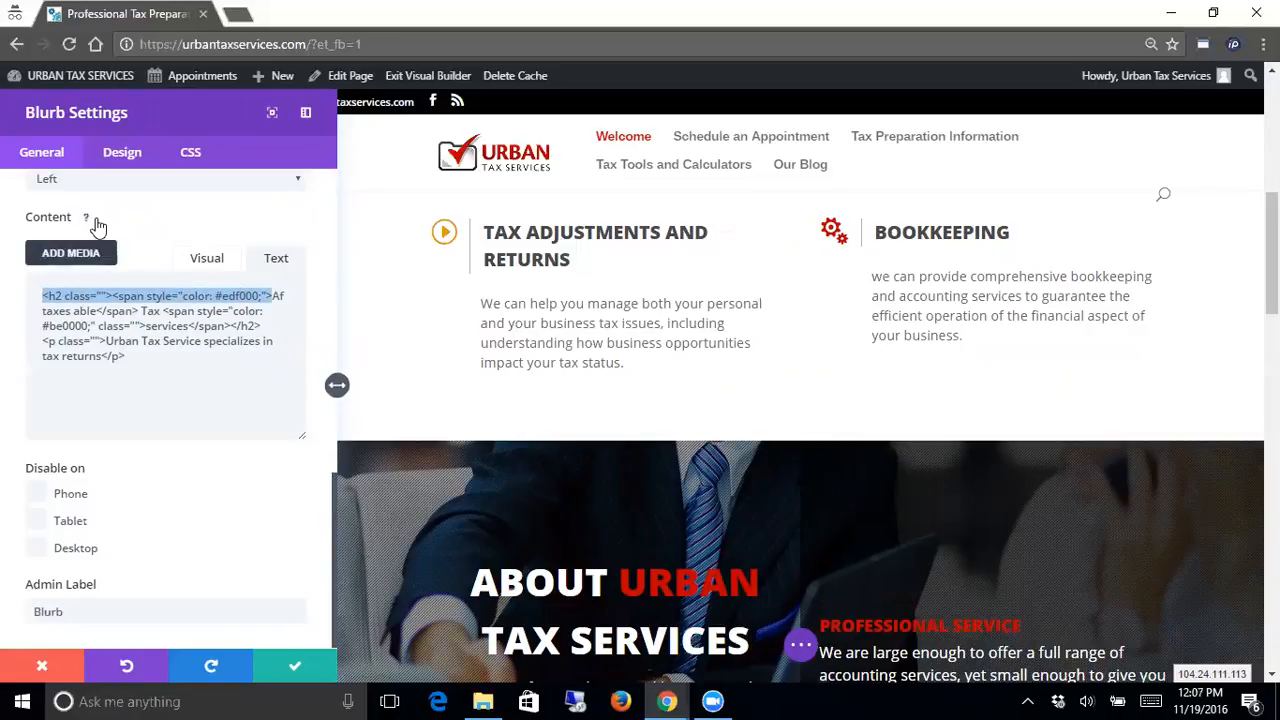
pyautogui.click(222, 261)
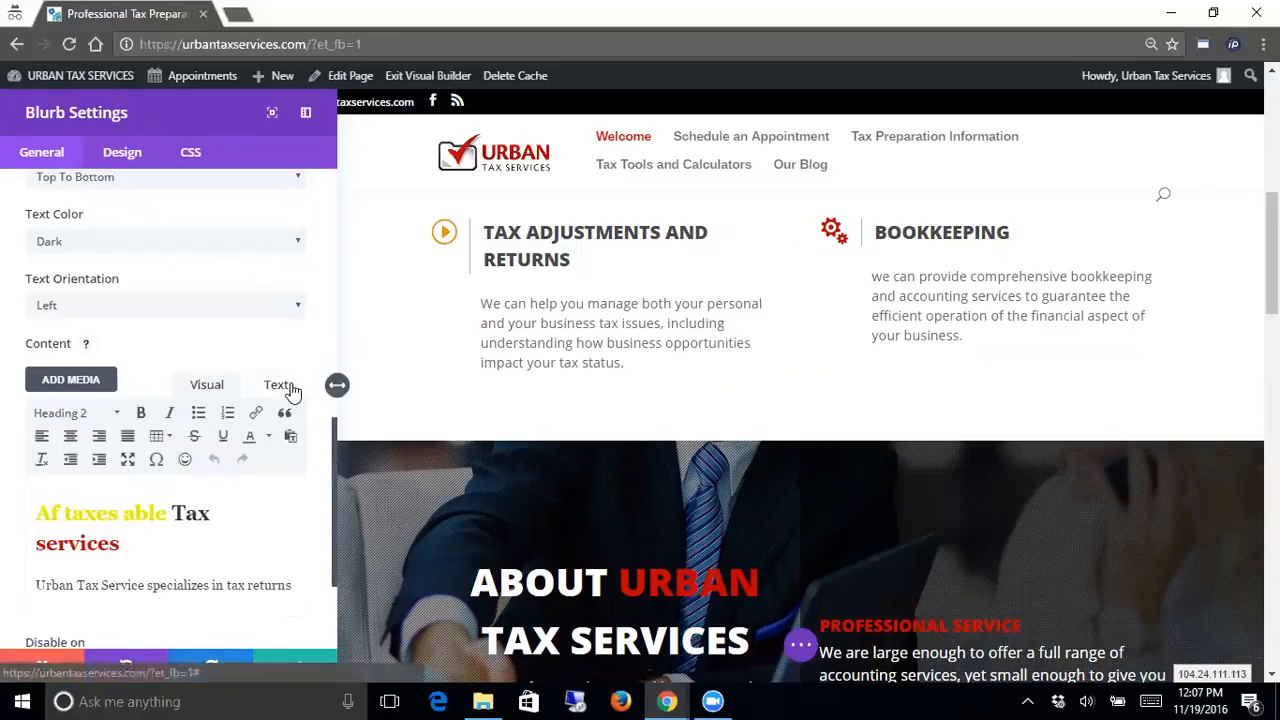
pyautogui.scroll(-2, 120, 430)
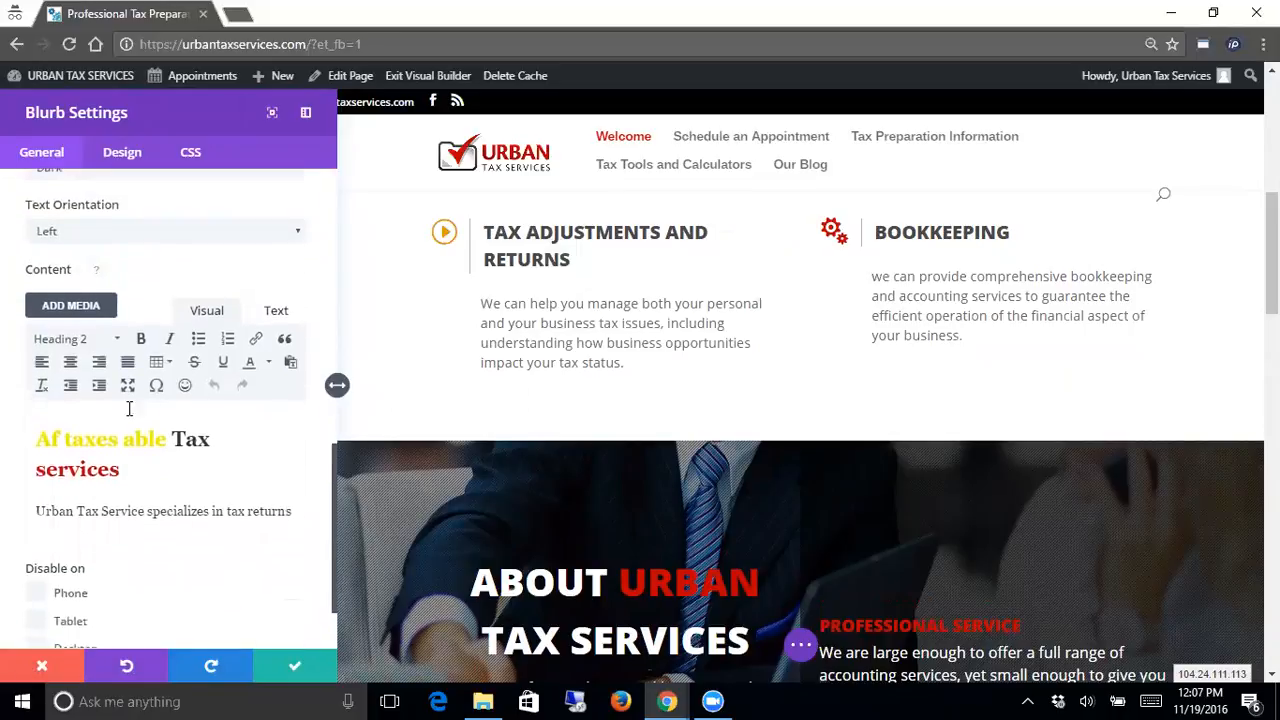
pyautogui.scroll(1, 122, 440)
pyautogui.scroll(-2, 126, 460)
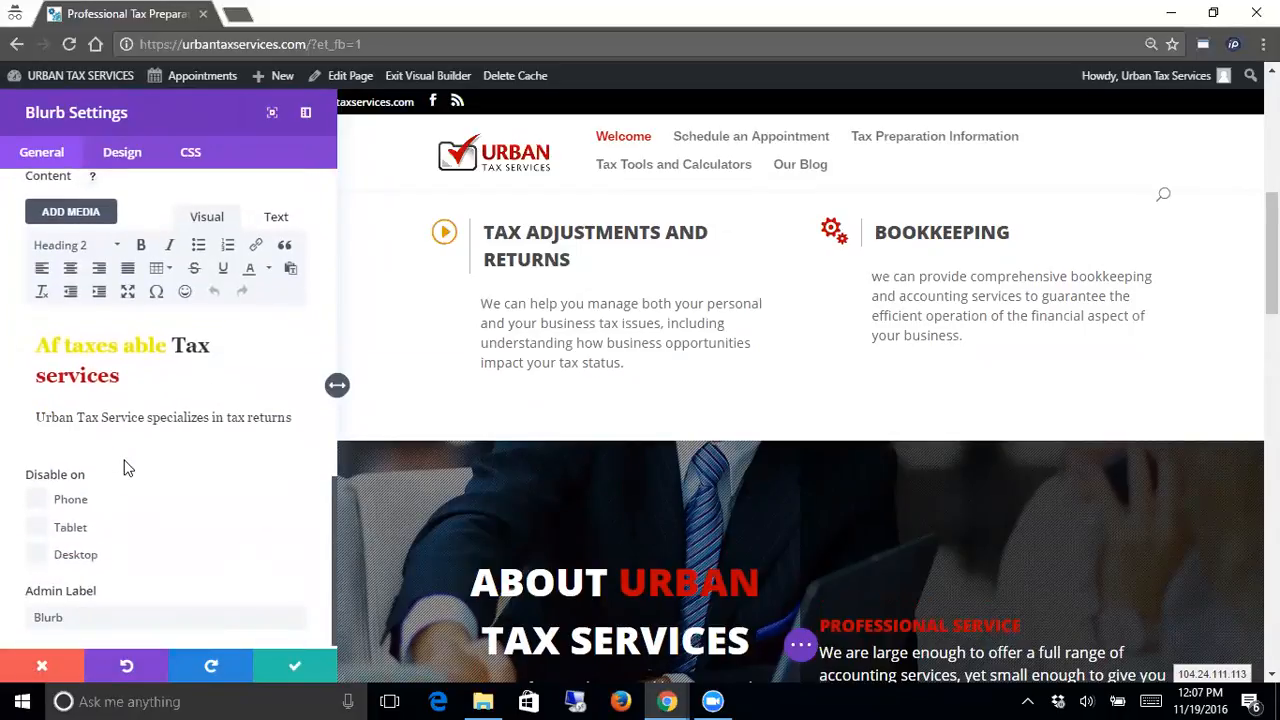
pyautogui.scroll(3, 126, 466)
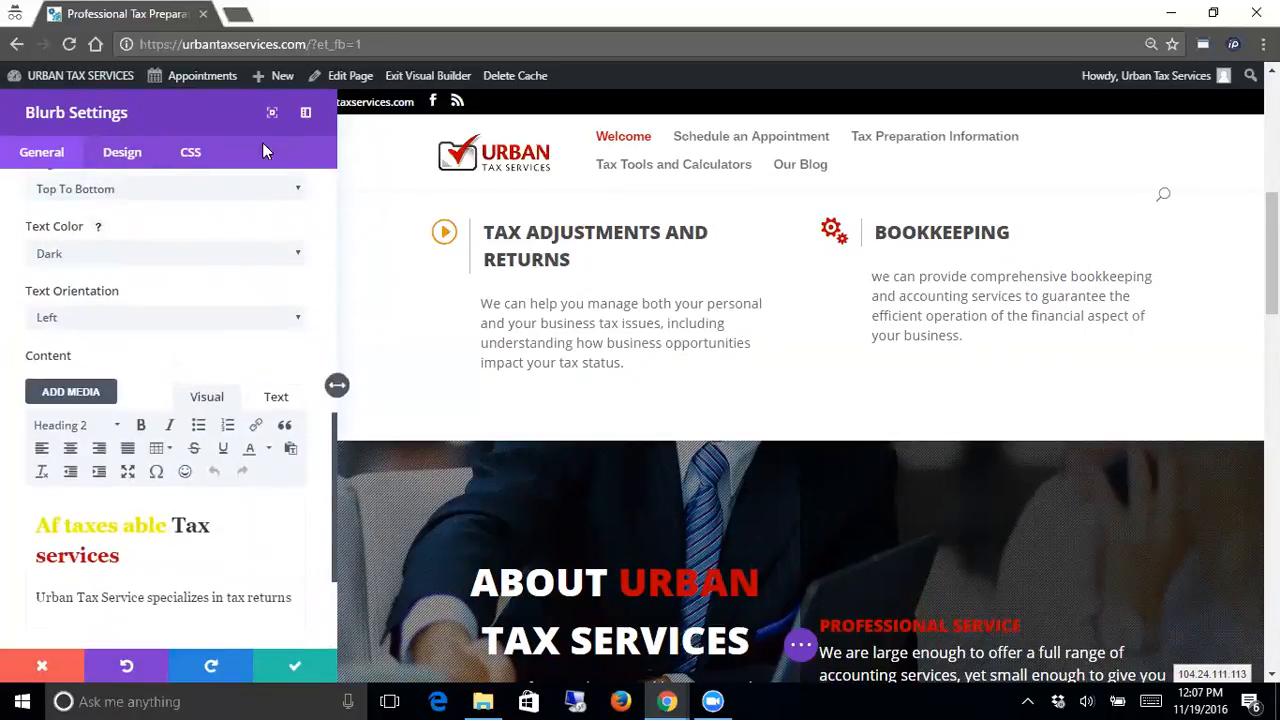
pyautogui.click(33, 665)
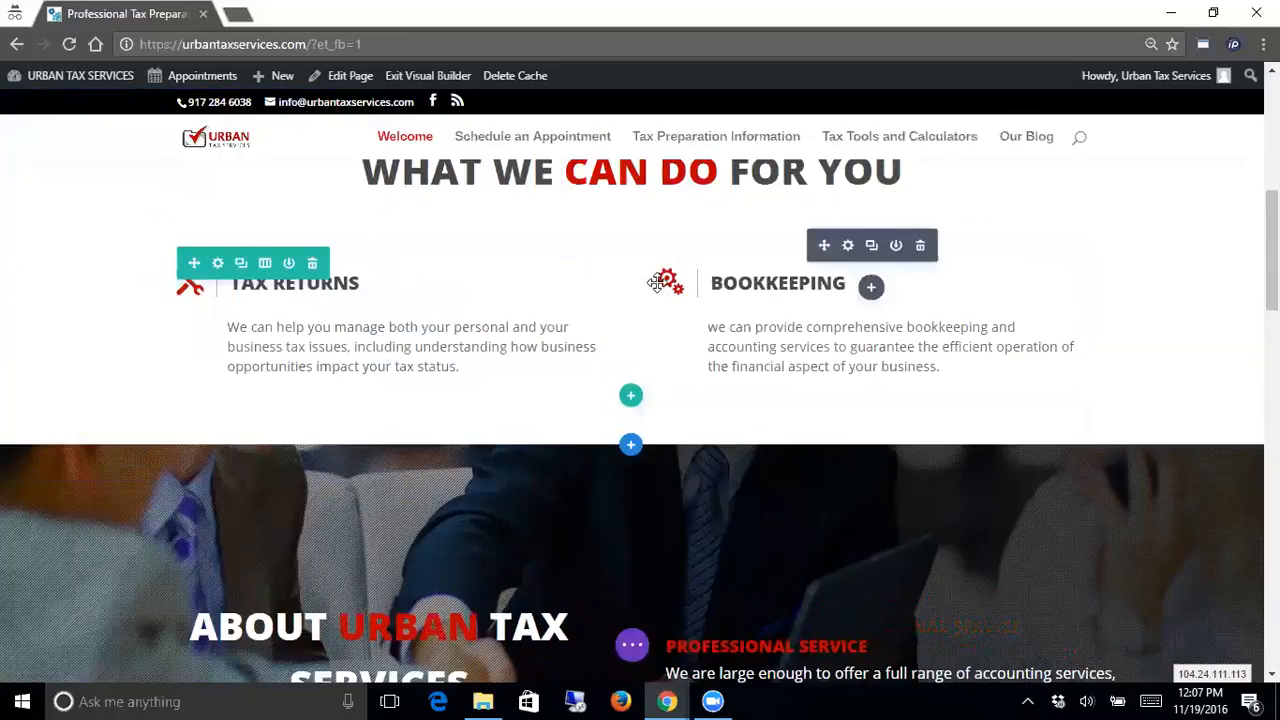
# Look over the About Urban Tax Services section with its inline text options, the hero and the services section.
pyautogui.scroll(-3, 517, 290)
pyautogui.scroll(-2, 519, 292)
pyautogui.scroll(2, 469, 267)
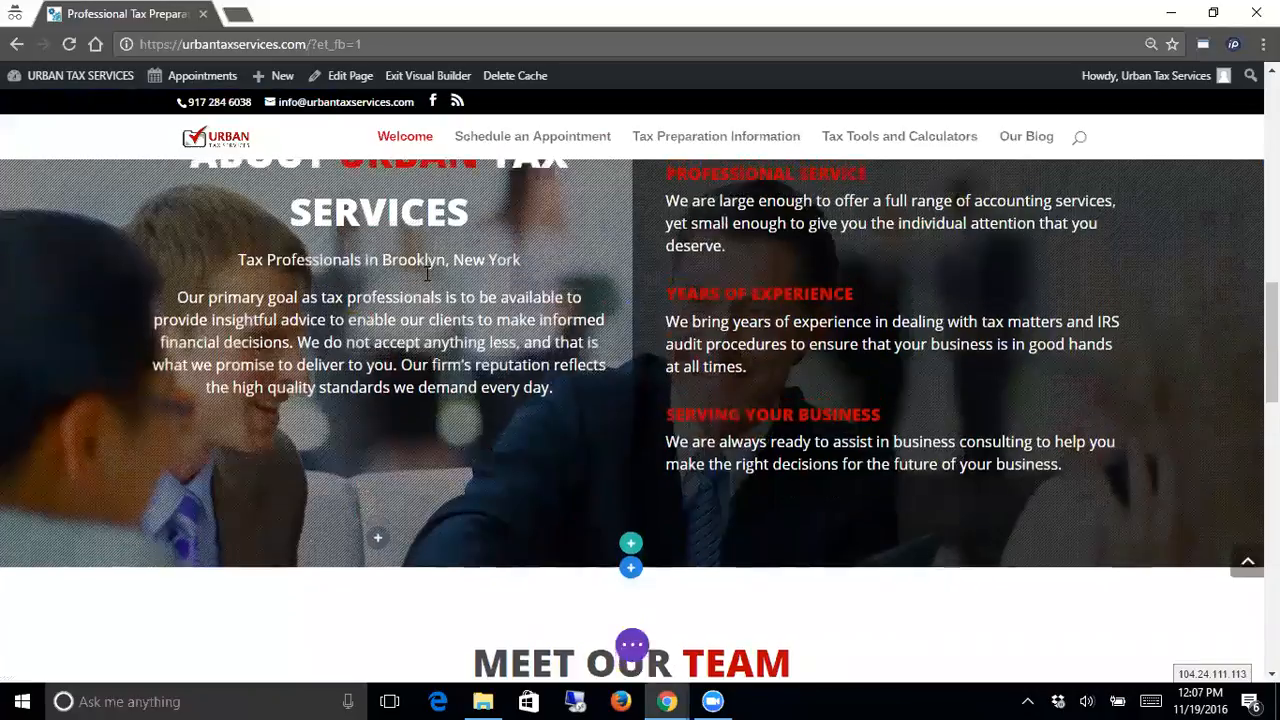
pyautogui.click(419, 322)
pyautogui.click(307, 322)
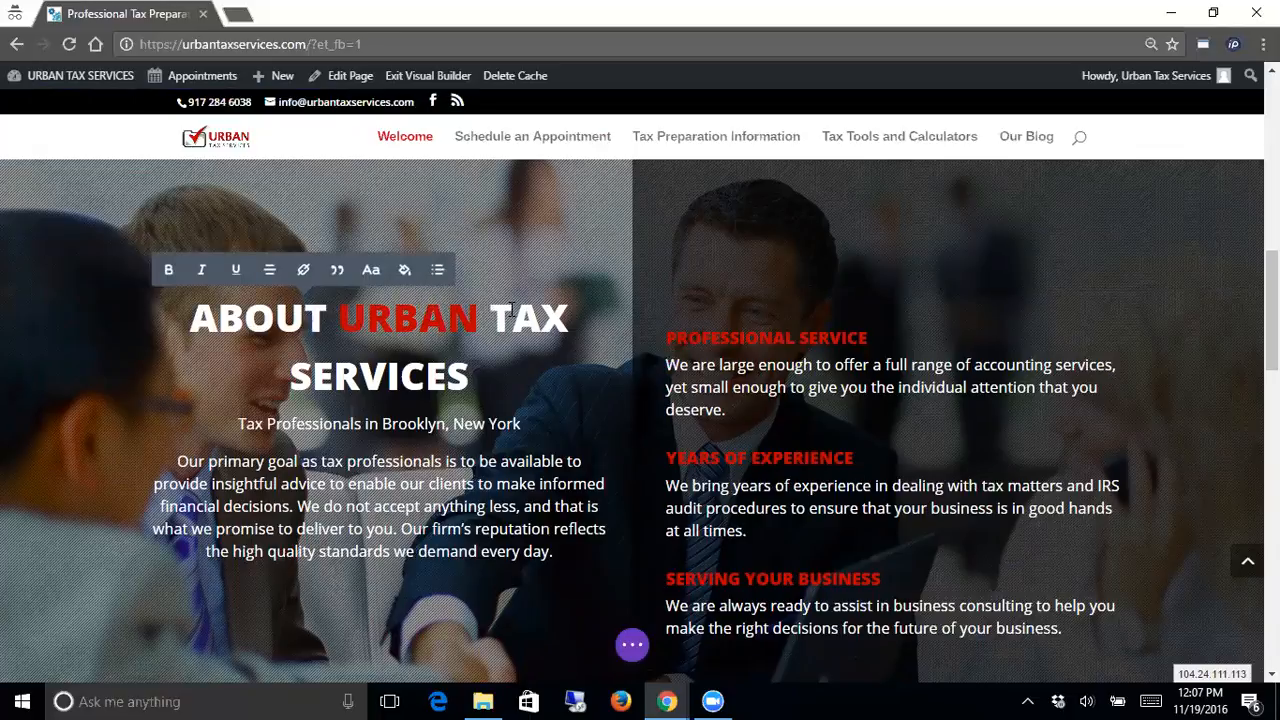
pyautogui.scroll(5, 540, 300)
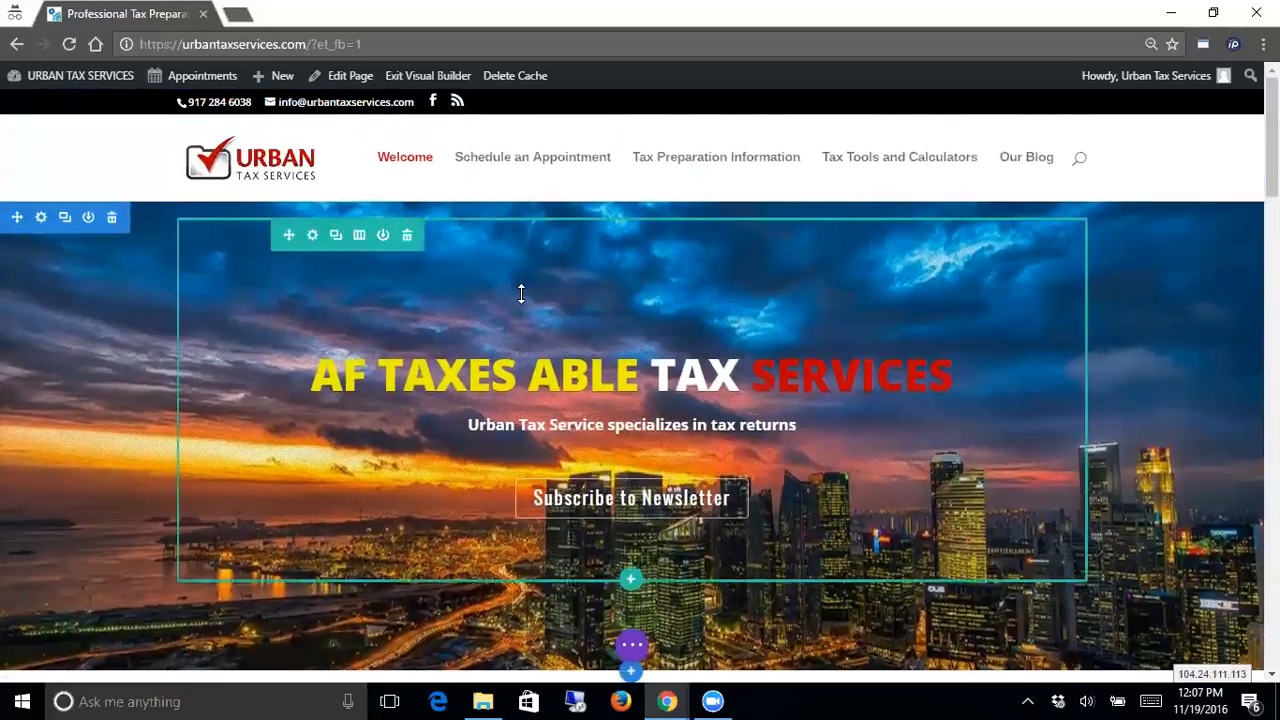
pyautogui.scroll(-5, 515, 300)
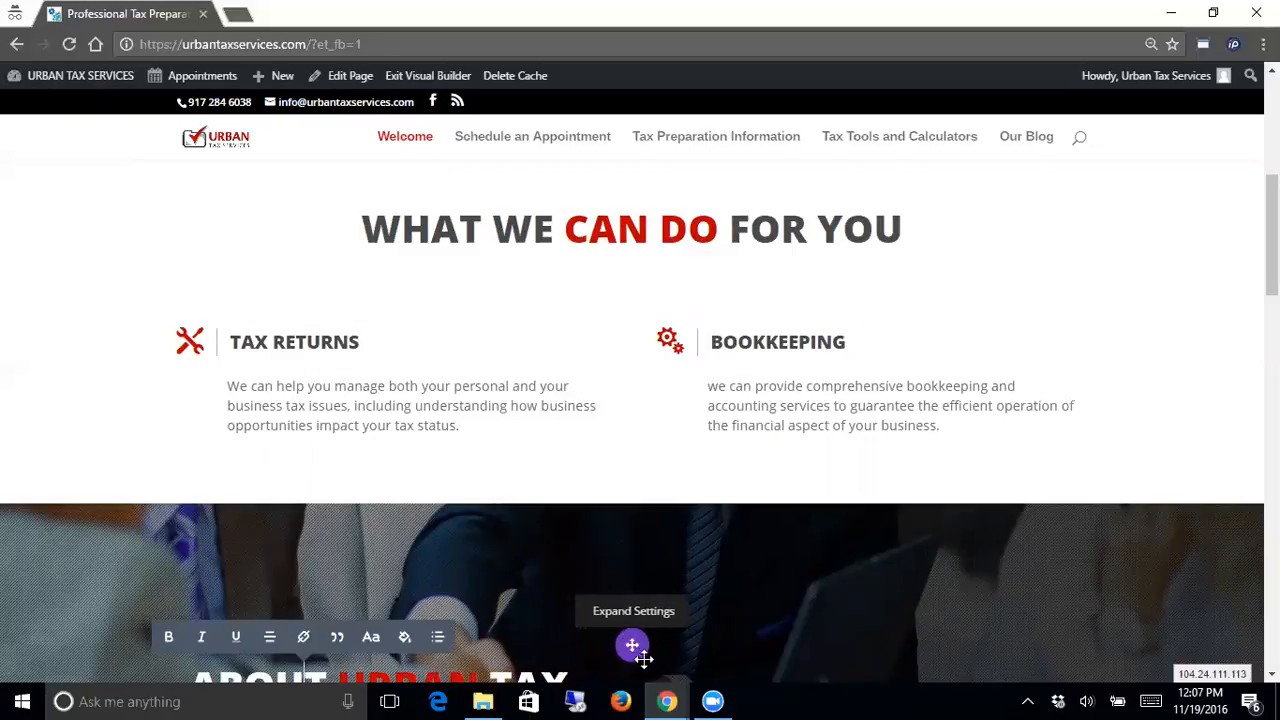
# Preview the home page in the tablet and phone layouts and return to the desktop view.
pyautogui.click(631, 643)
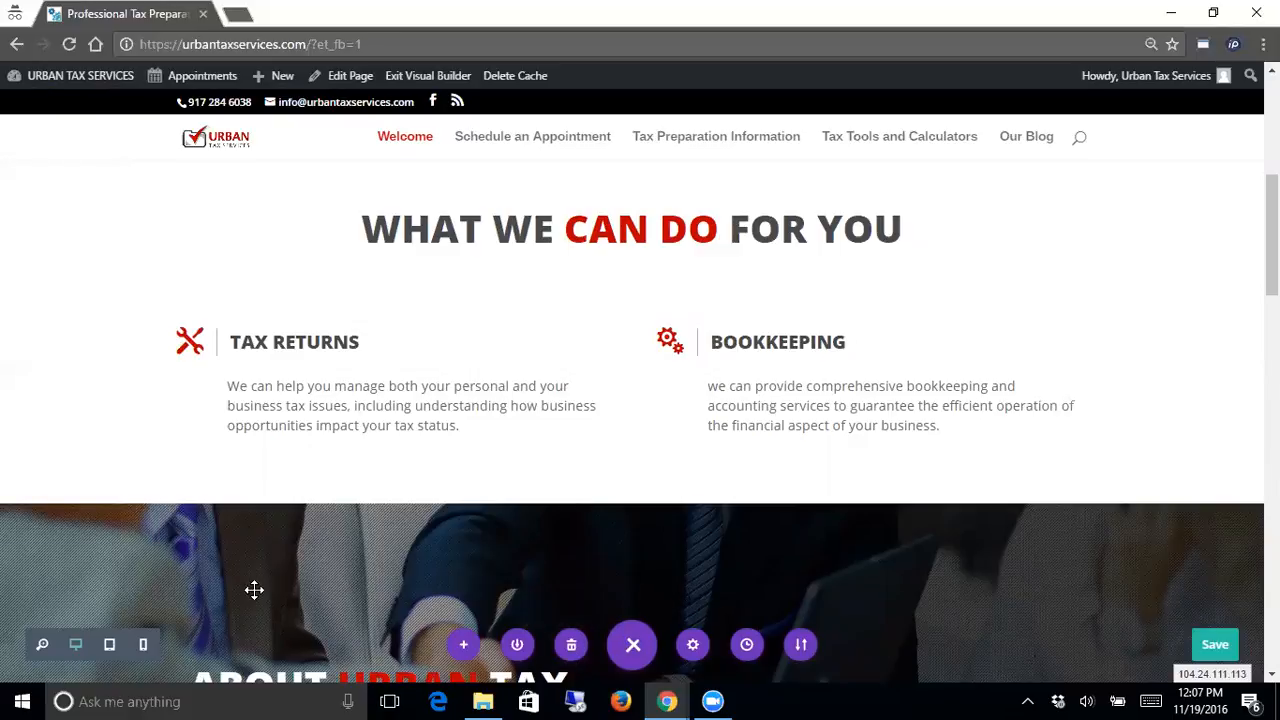
pyautogui.click(110, 648)
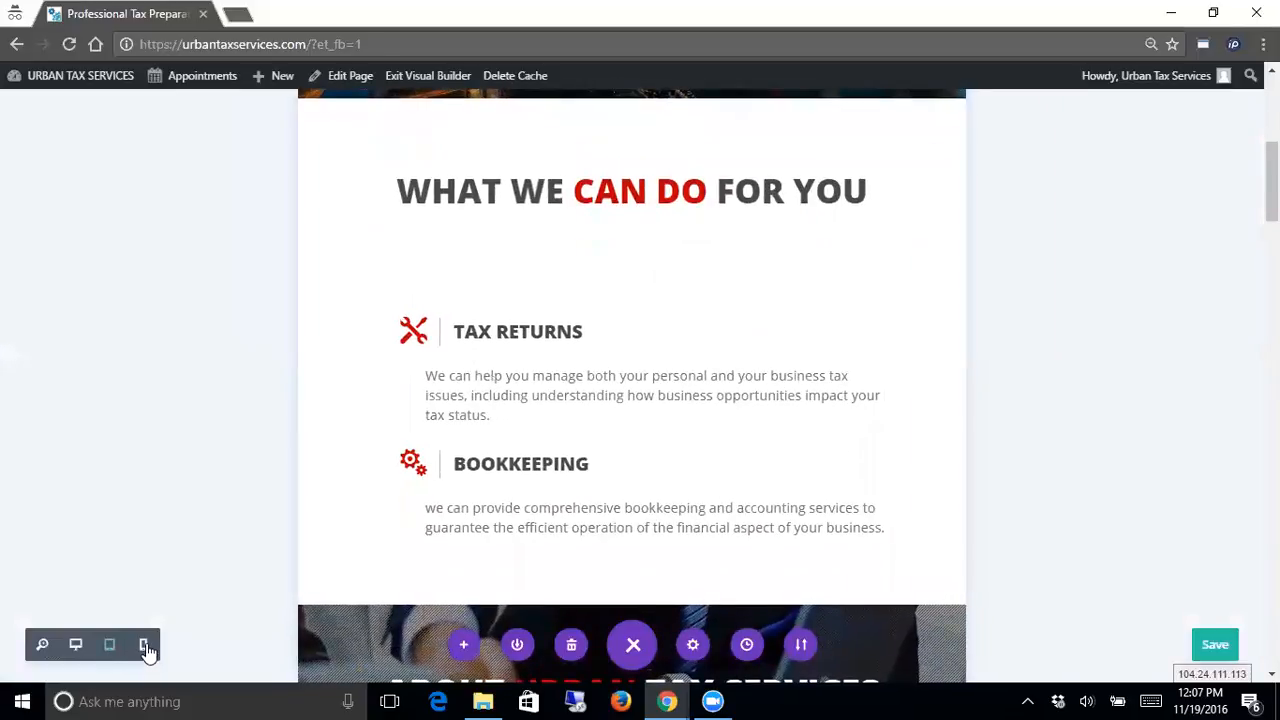
pyautogui.click(145, 647)
pyautogui.scroll(5, 594, 487)
pyautogui.scroll(-2, 596, 487)
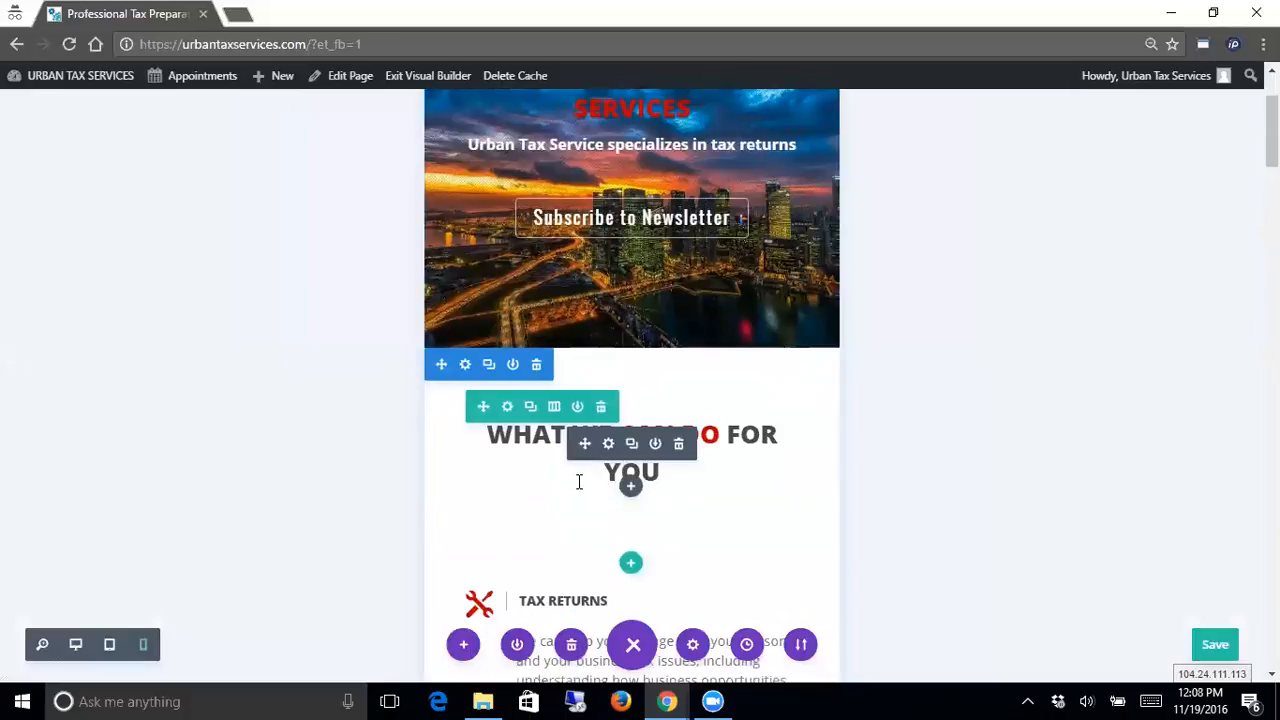
pyautogui.scroll(-3, 578, 482)
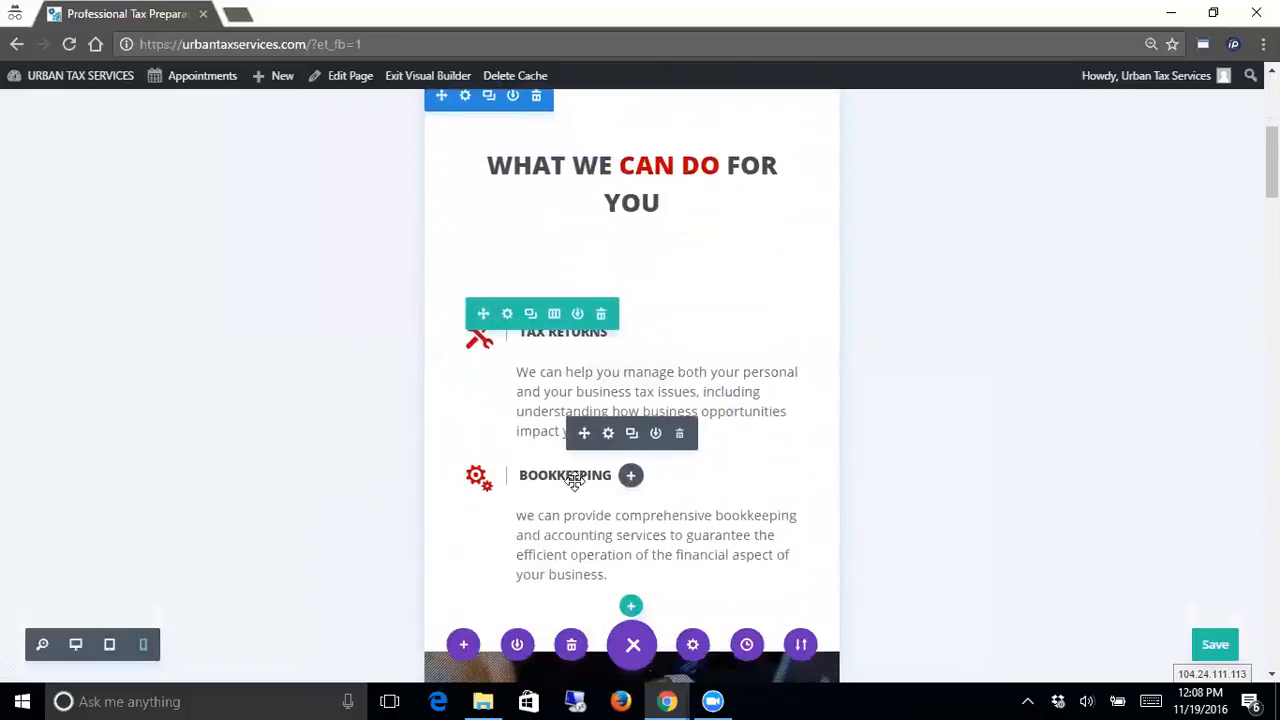
pyautogui.scroll(-1, 574, 481)
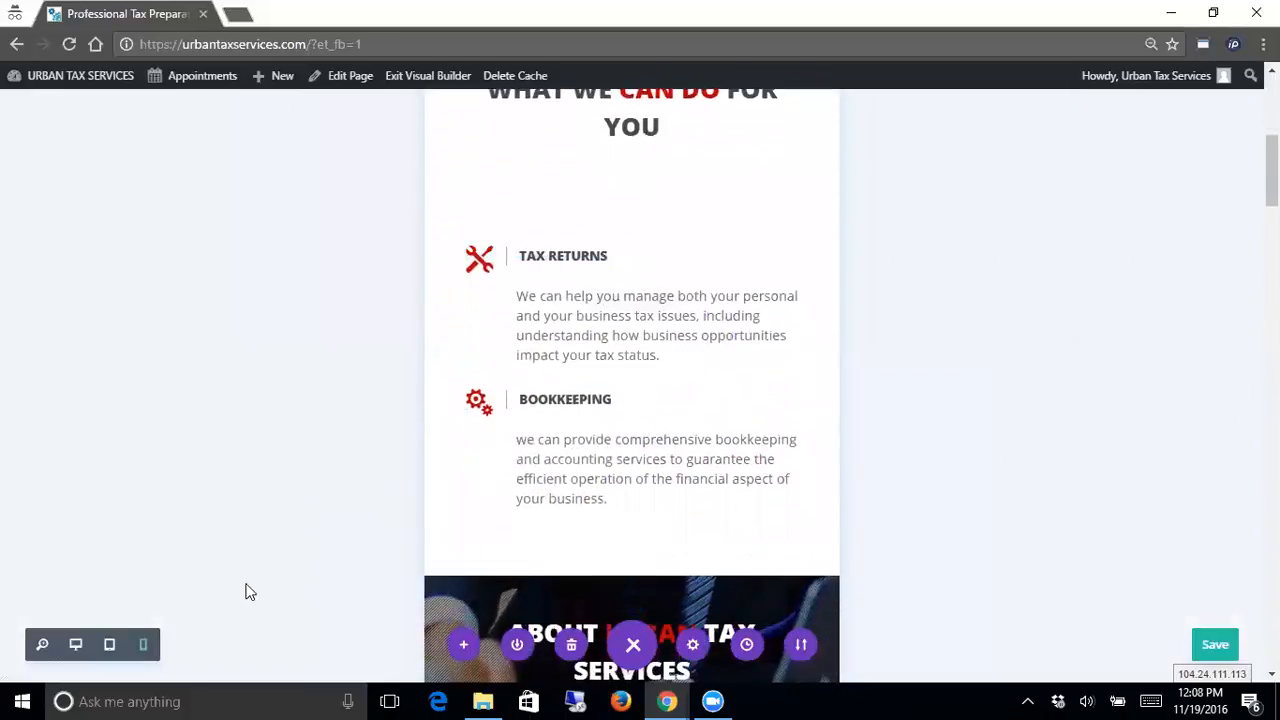
pyautogui.click(76, 645)
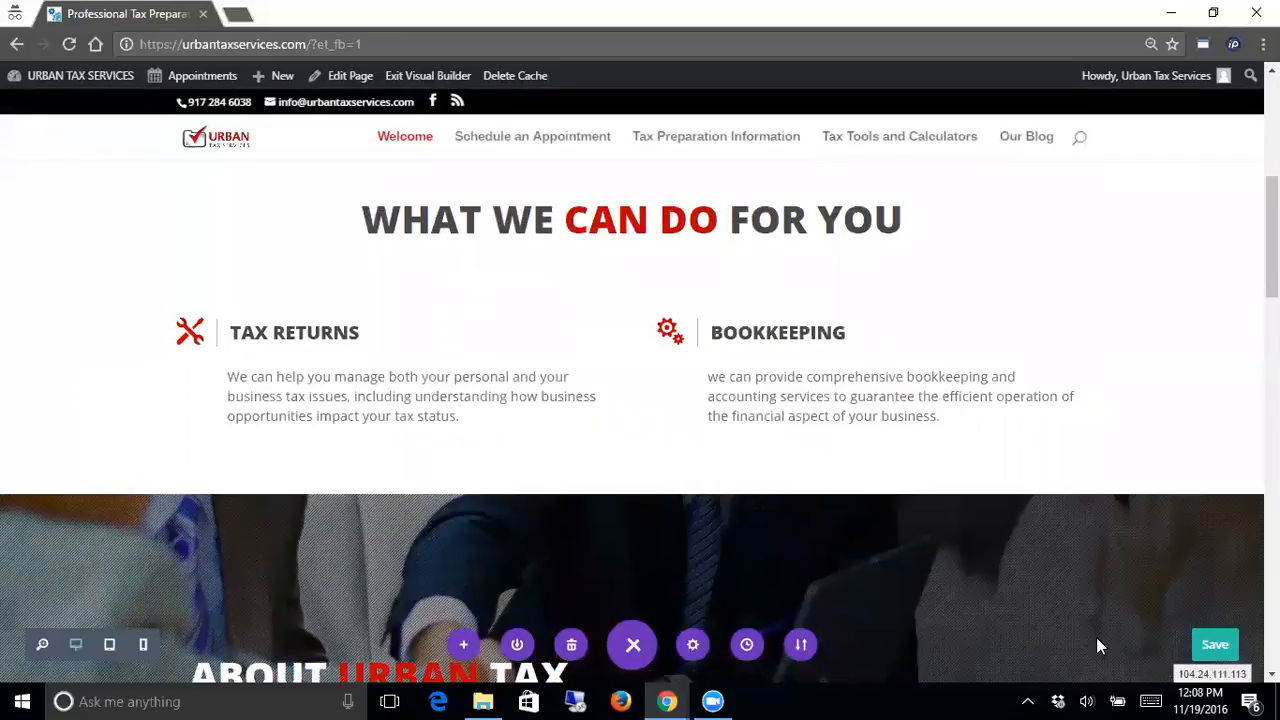
# Collapse the builder's page settings and start exiting the Visual Builder, cancelling without saving or discarding the changes.
pyautogui.click(631, 642)
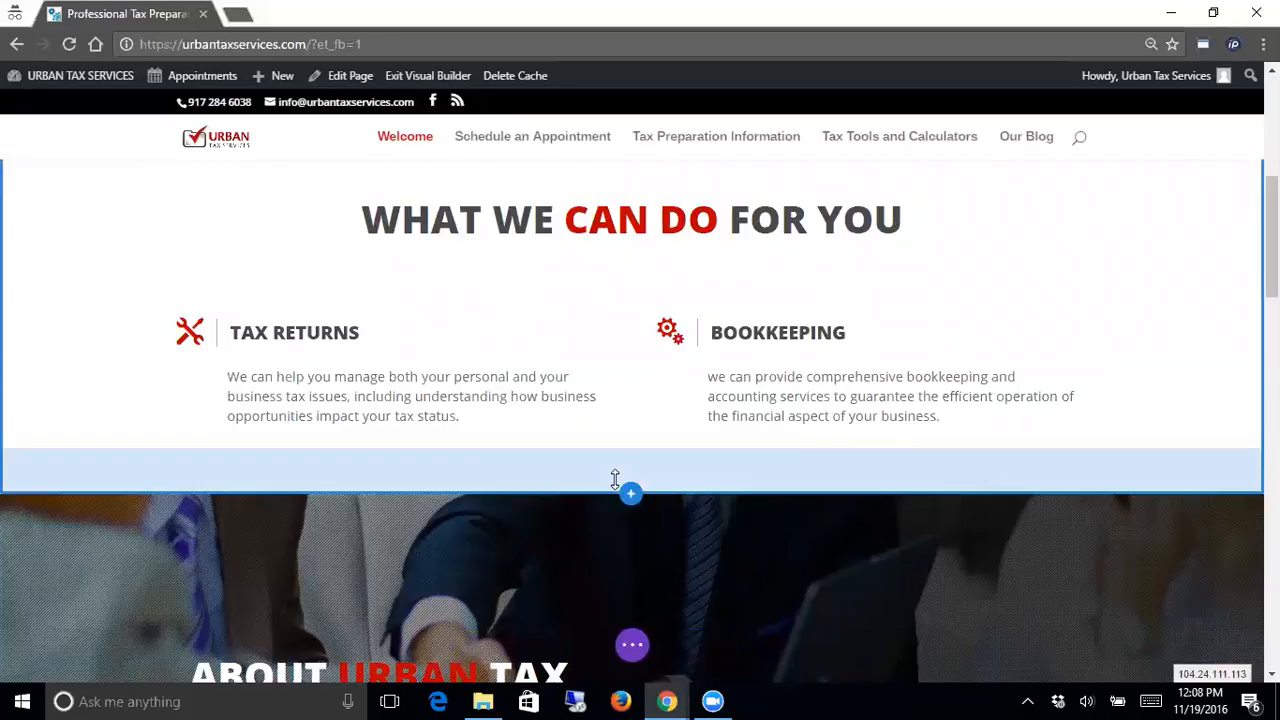
pyautogui.click(438, 80)
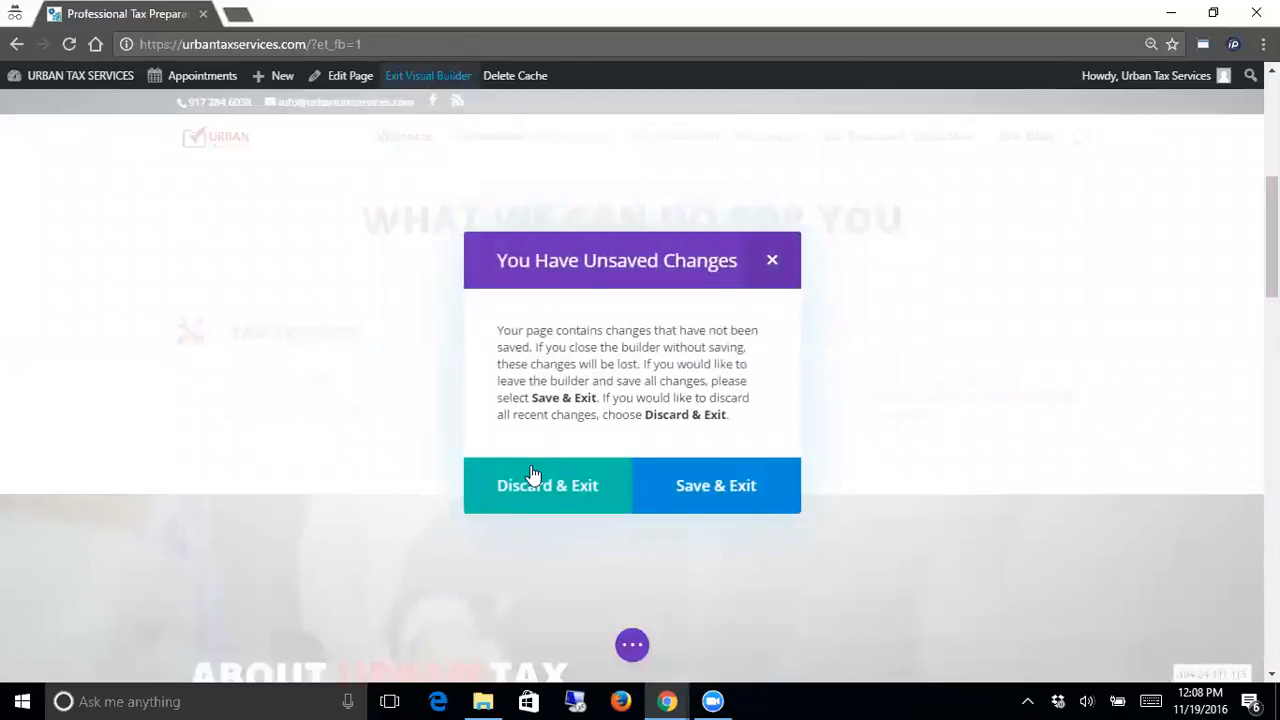
pyautogui.click(770, 261)
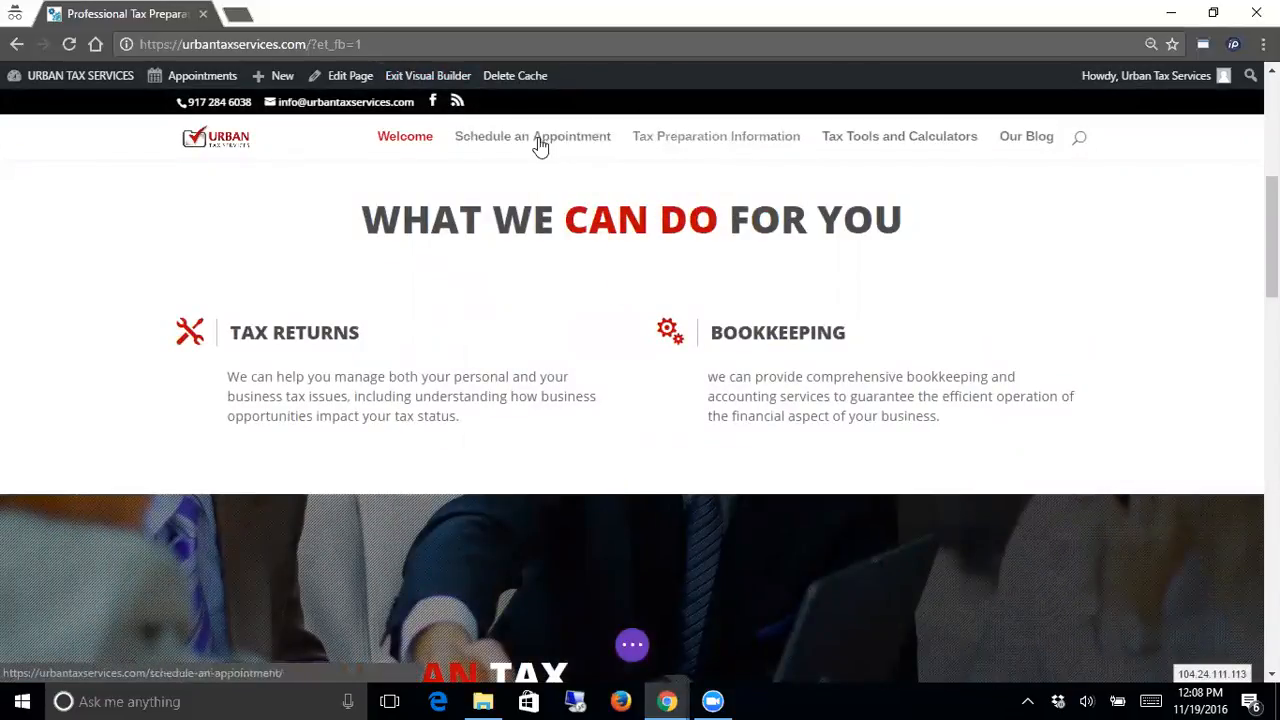
# Visit the Schedule an Appointment page, and open the Tax Preparation Information page to look over its content.
pyautogui.click(545, 145)
pyautogui.click(714, 152)
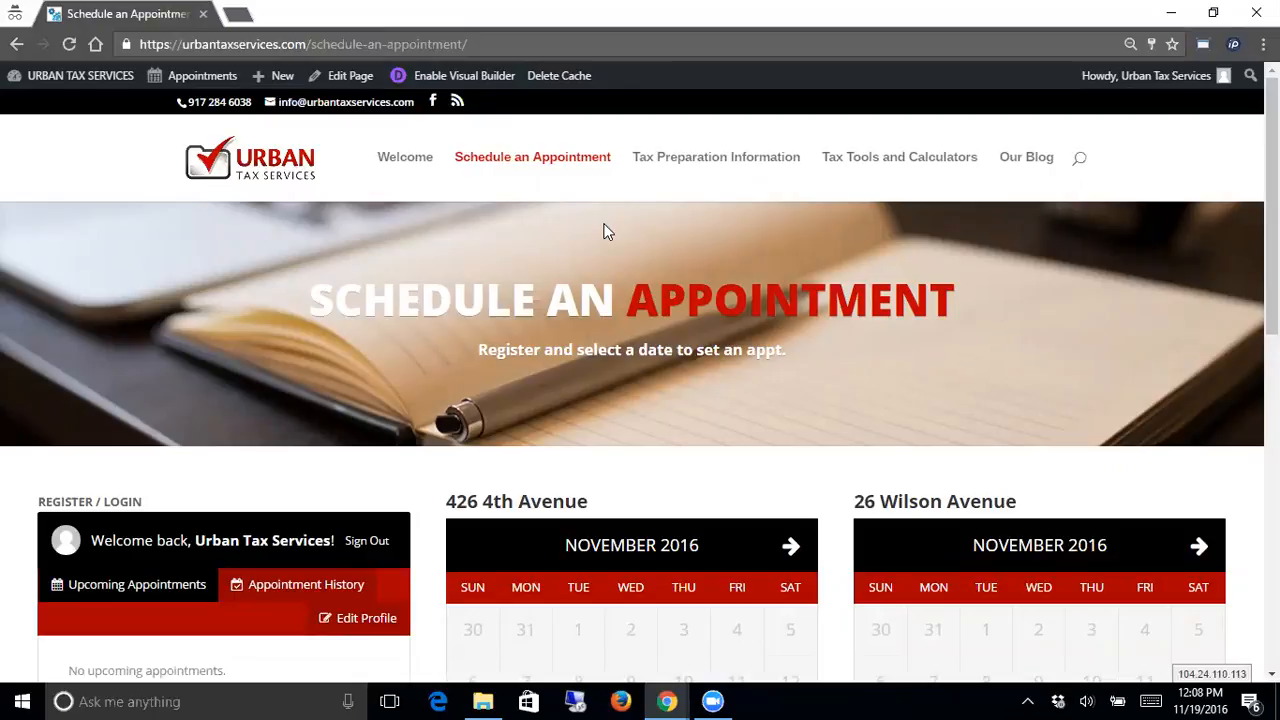
pyautogui.click(700, 162)
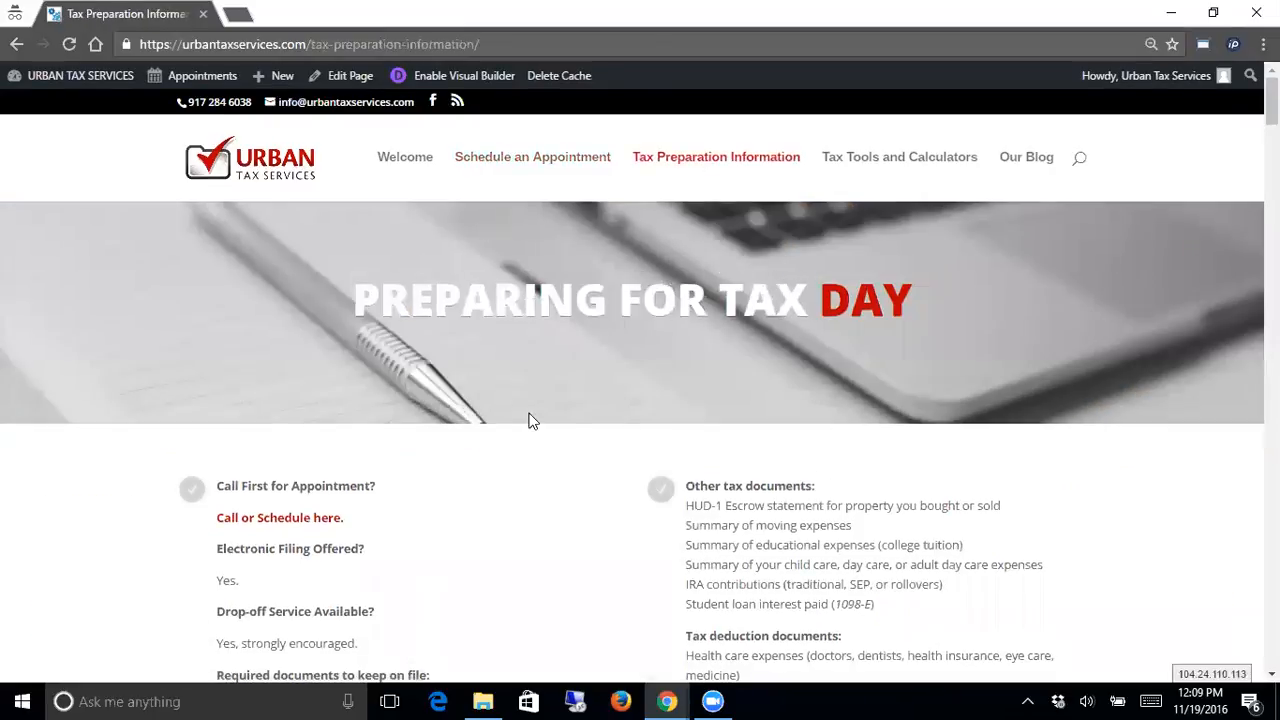
pyautogui.scroll(-3, 510, 408)
pyautogui.scroll(4, 504, 388)
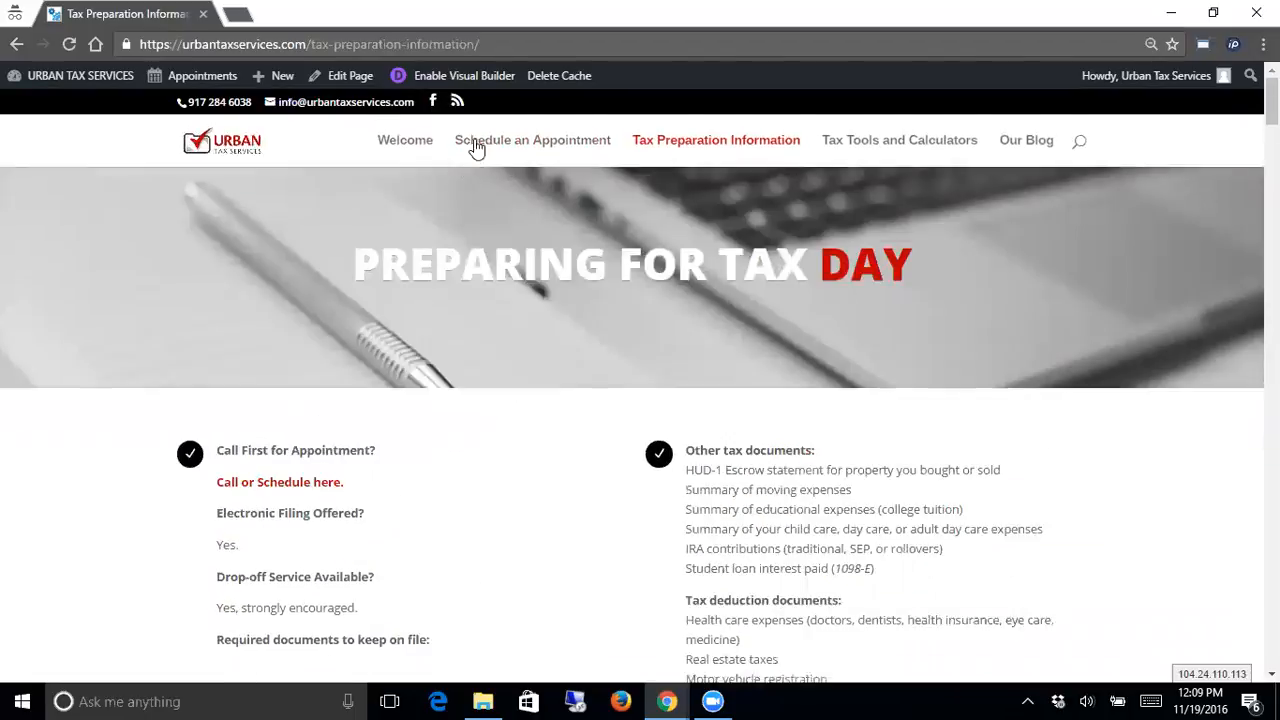
# Enable the Visual Builder on the Tax Preparation Information page and look through its sections.
pyautogui.click(495, 88)
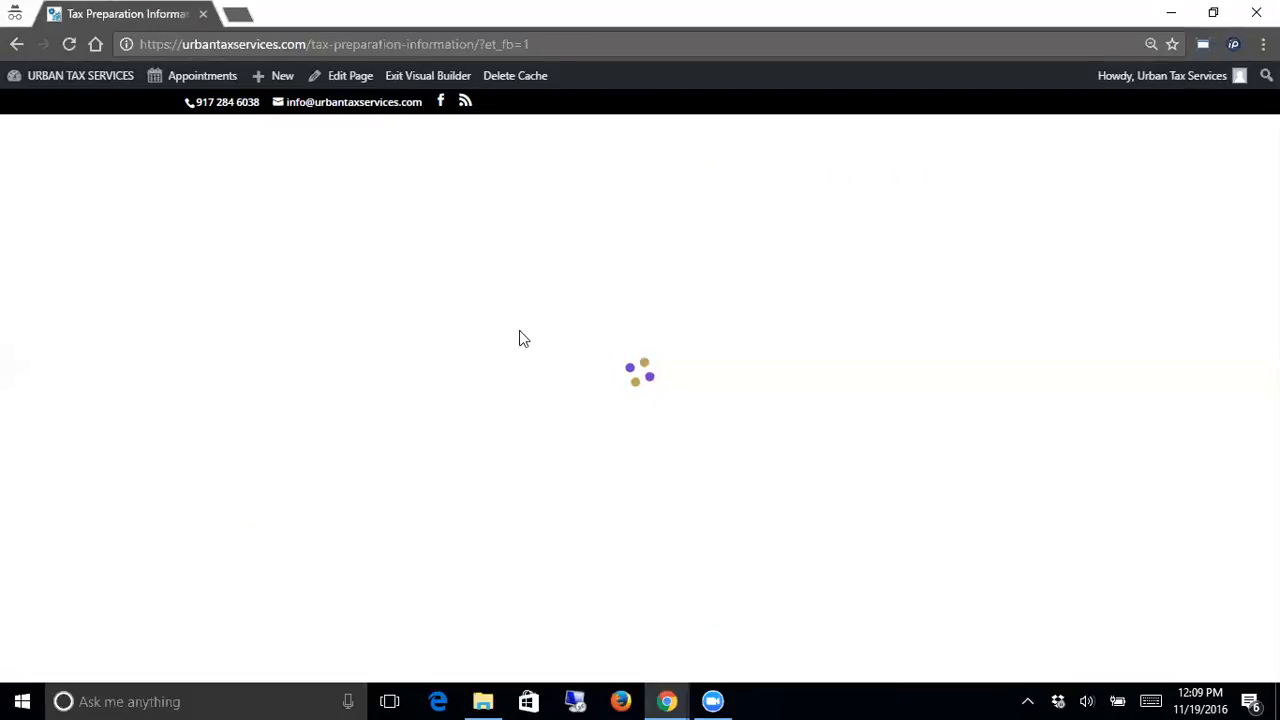
pyautogui.scroll(-5, 446, 337)
pyautogui.scroll(4, 463, 334)
pyautogui.scroll(3, 498, 332)
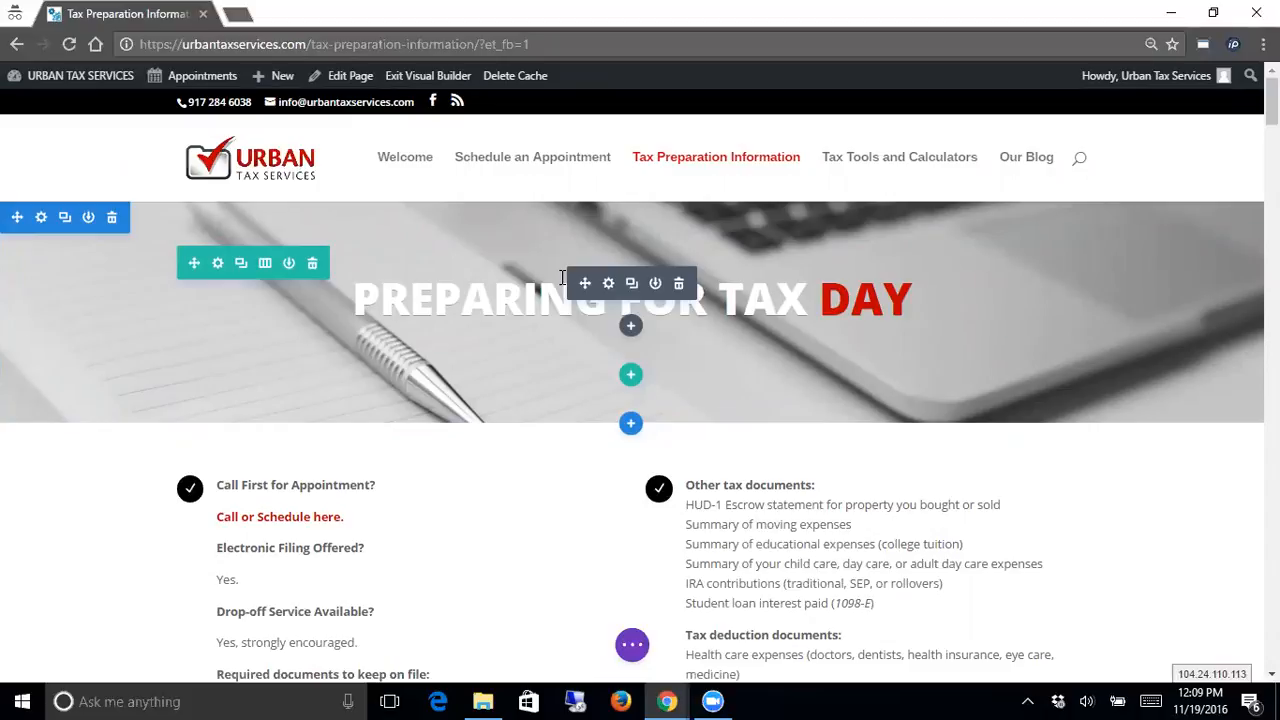
# Expand the builder's page settings, exit the Visual Builder and delete the Tax Preparation Information page's cache.
pyautogui.click(632, 644)
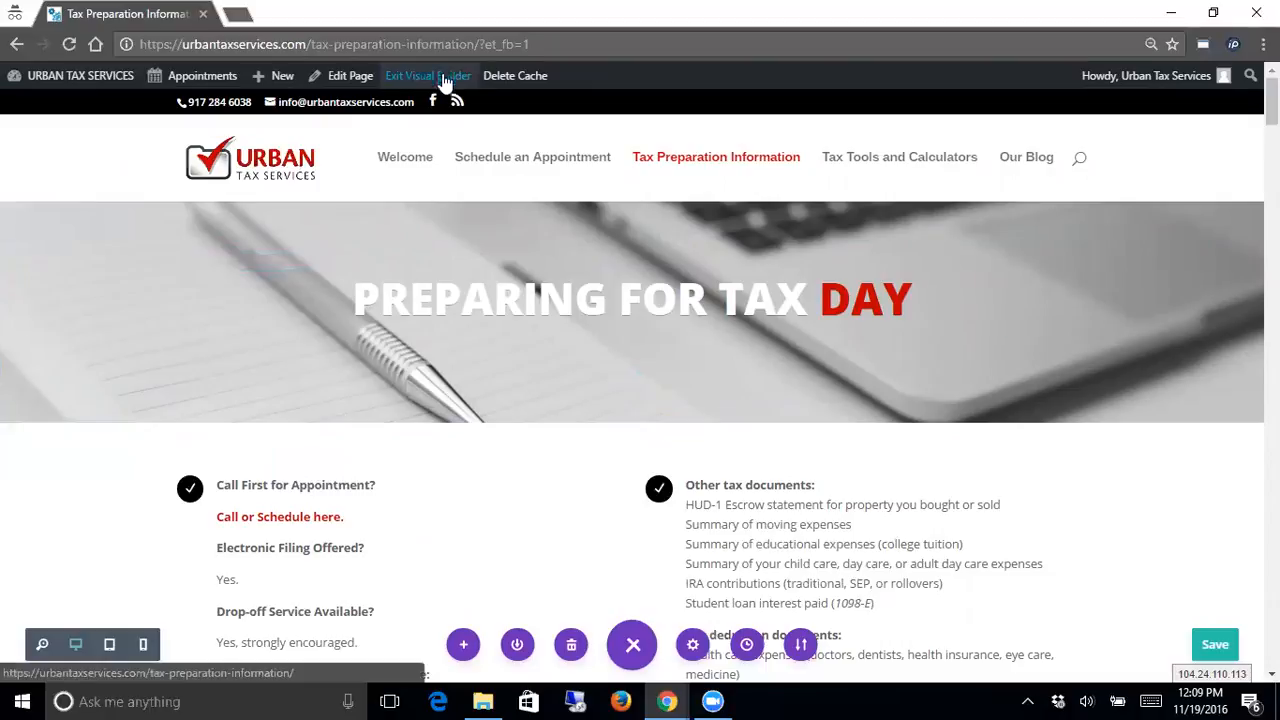
pyautogui.moveTo(364, 364)
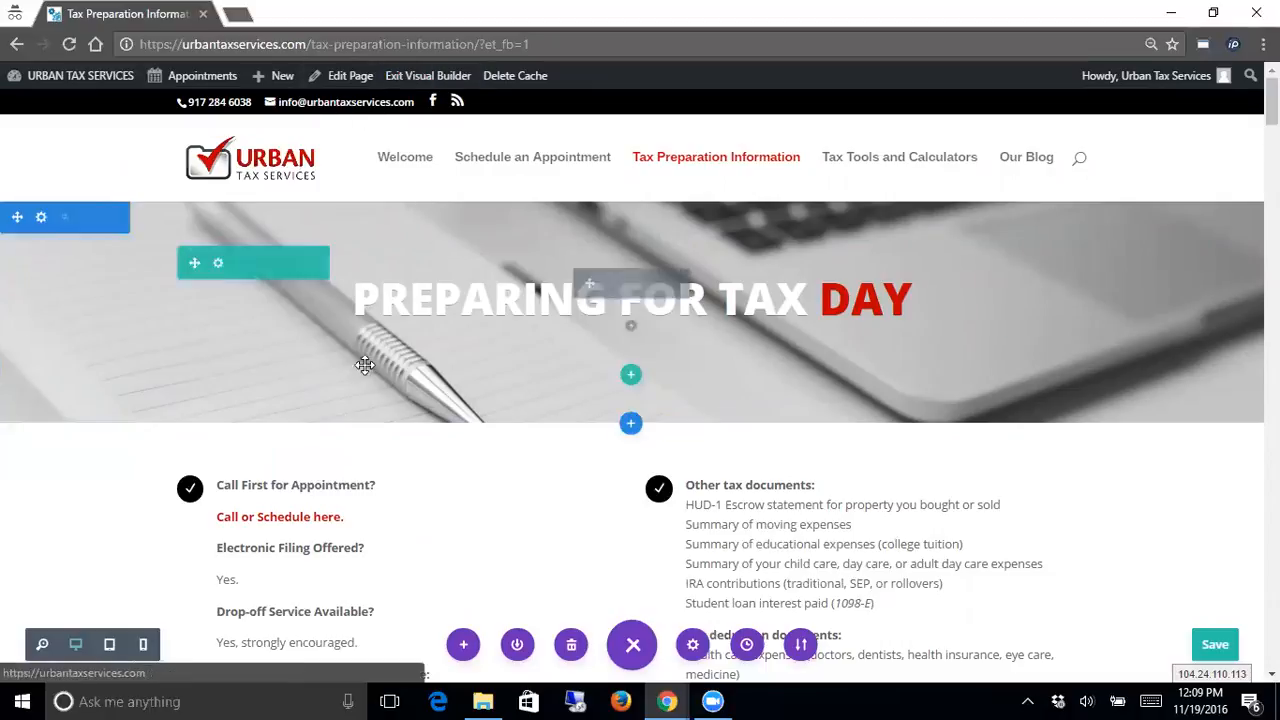
pyautogui.click(428, 75)
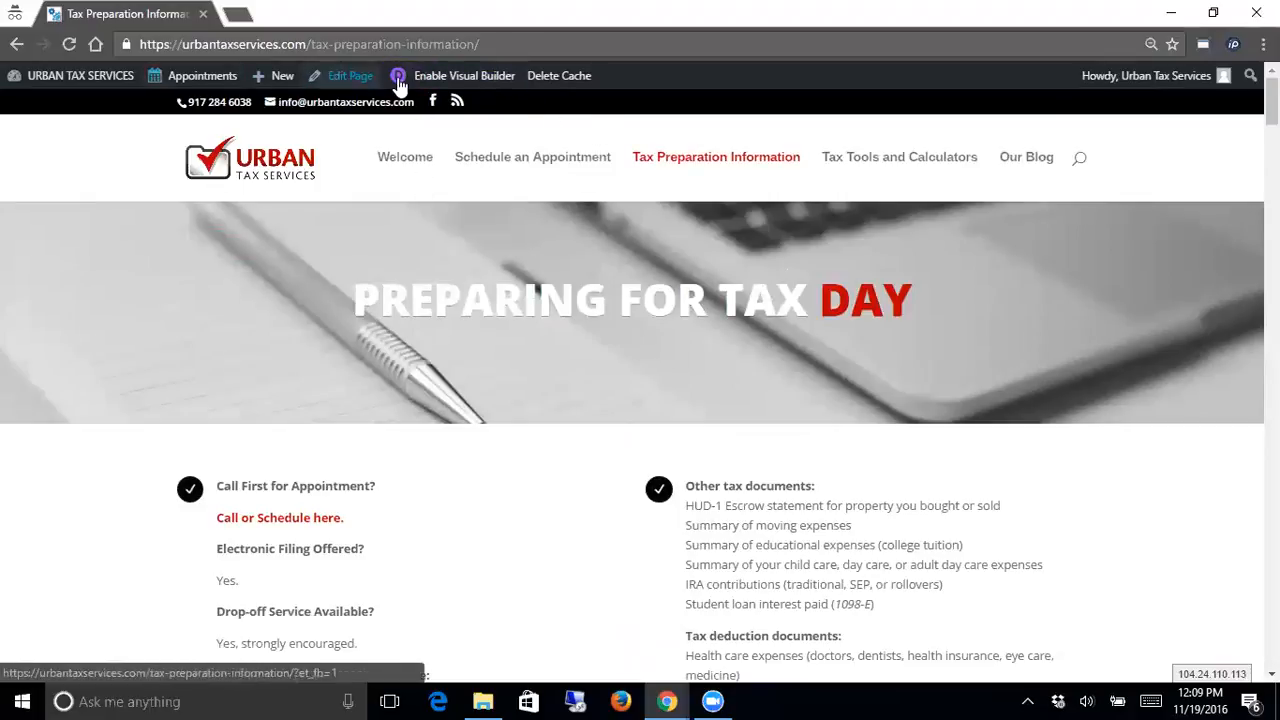
pyautogui.click(560, 77)
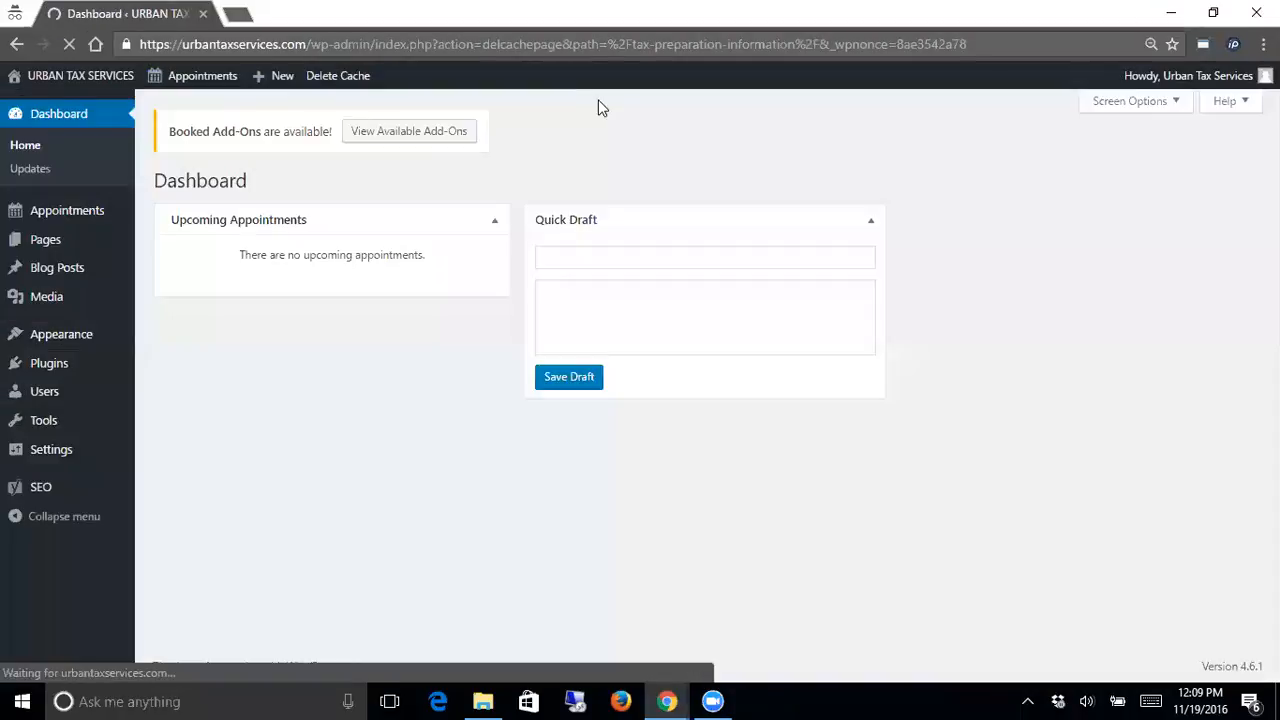